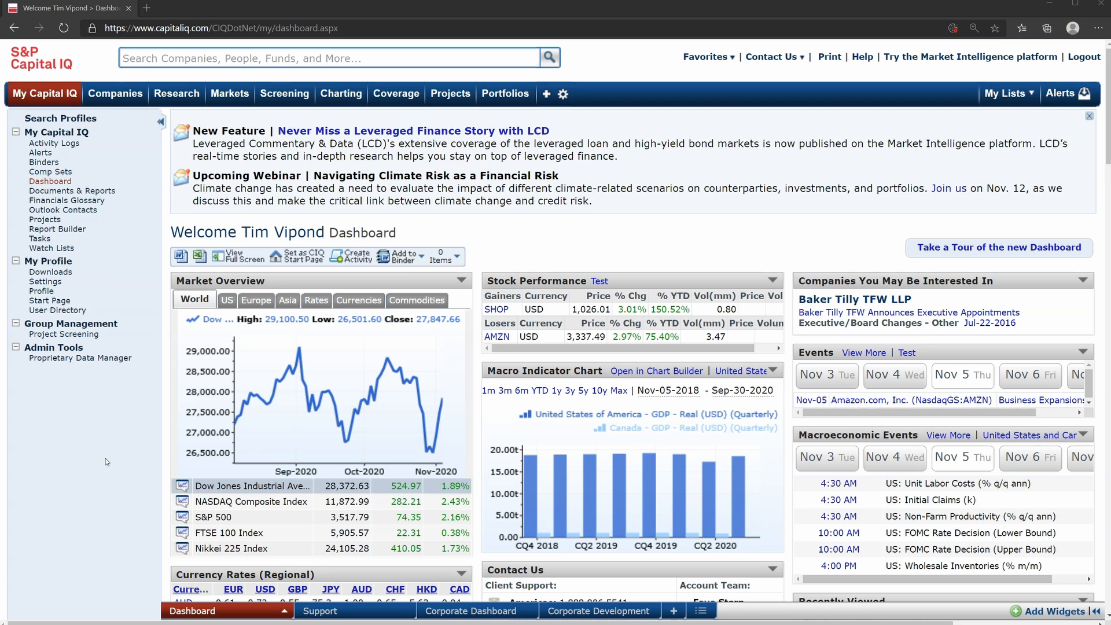
# Start a company screen and add a Business Description criterion with the keyword "cloud"
pyautogui.click(281, 95)
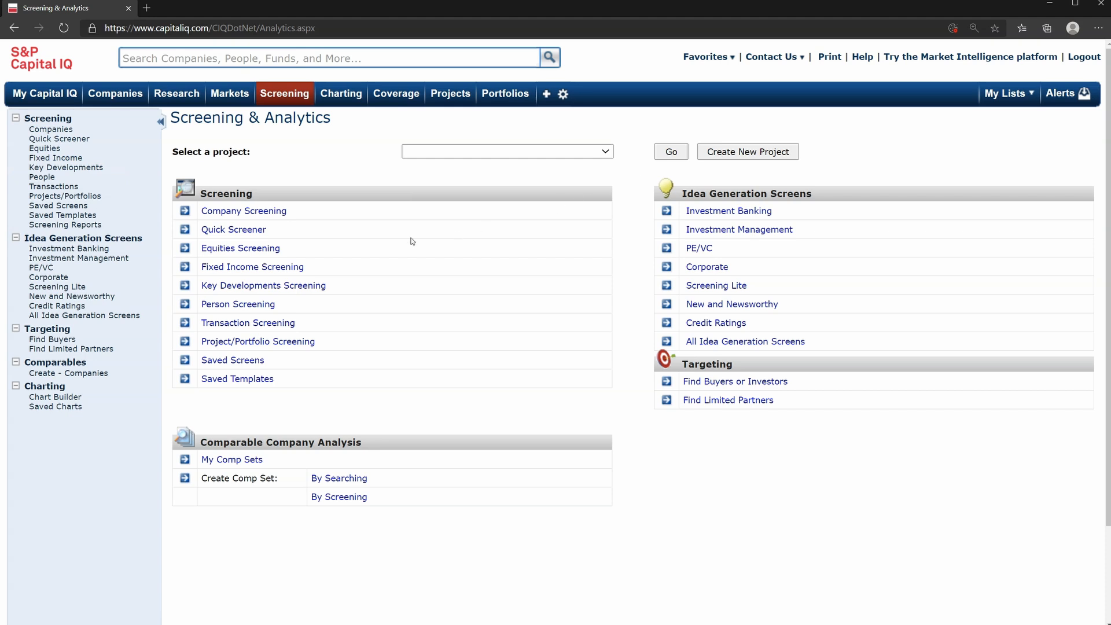
pyautogui.click(270, 213)
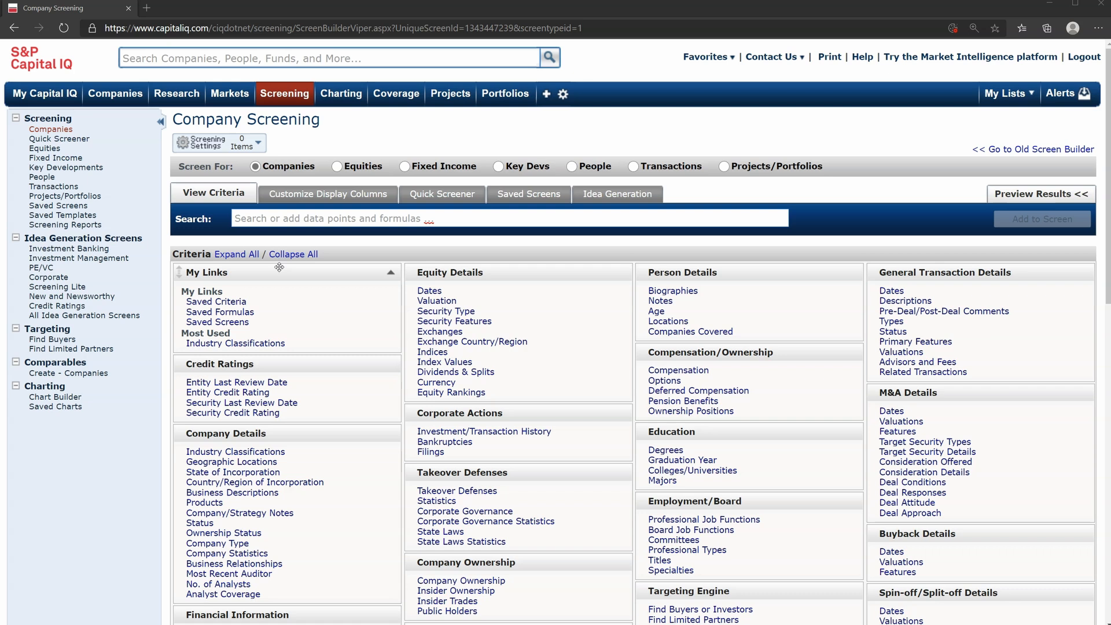
pyautogui.click(241, 494)
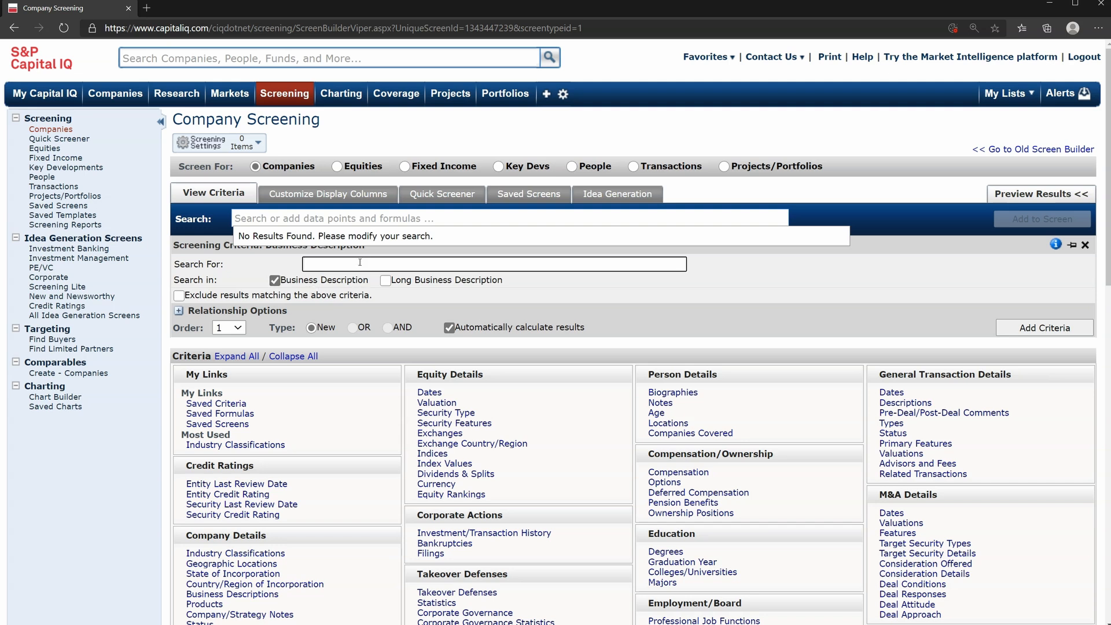
pyautogui.write('cloud')
pyautogui.click(1045, 328)
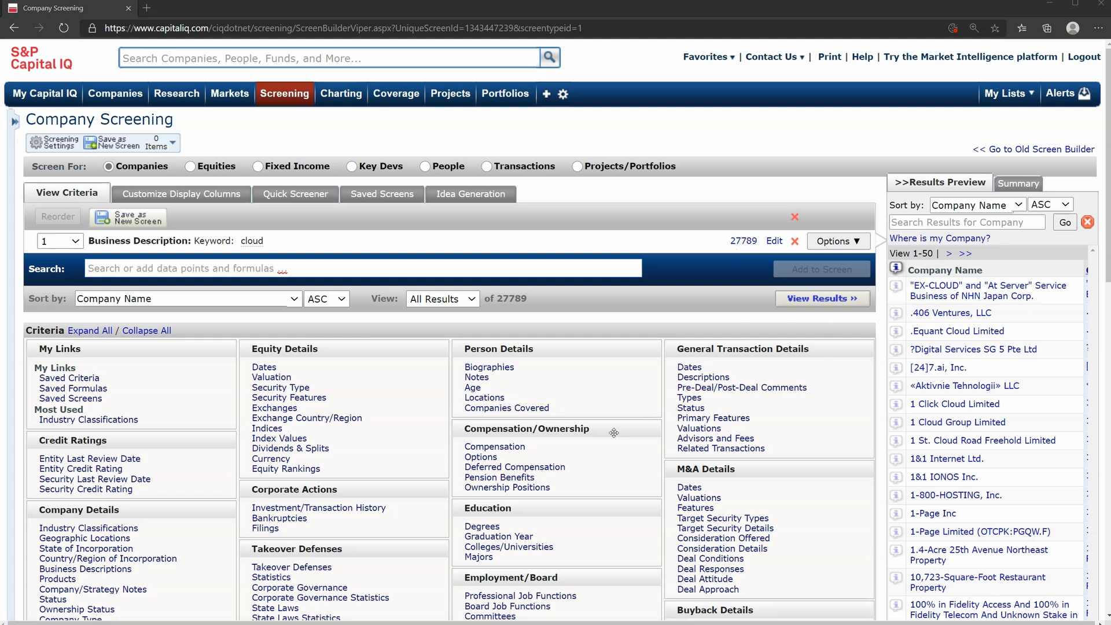
# Add a Company Type criterion limiting the screen to Public Company
pyautogui.scroll(-2, 614, 433)
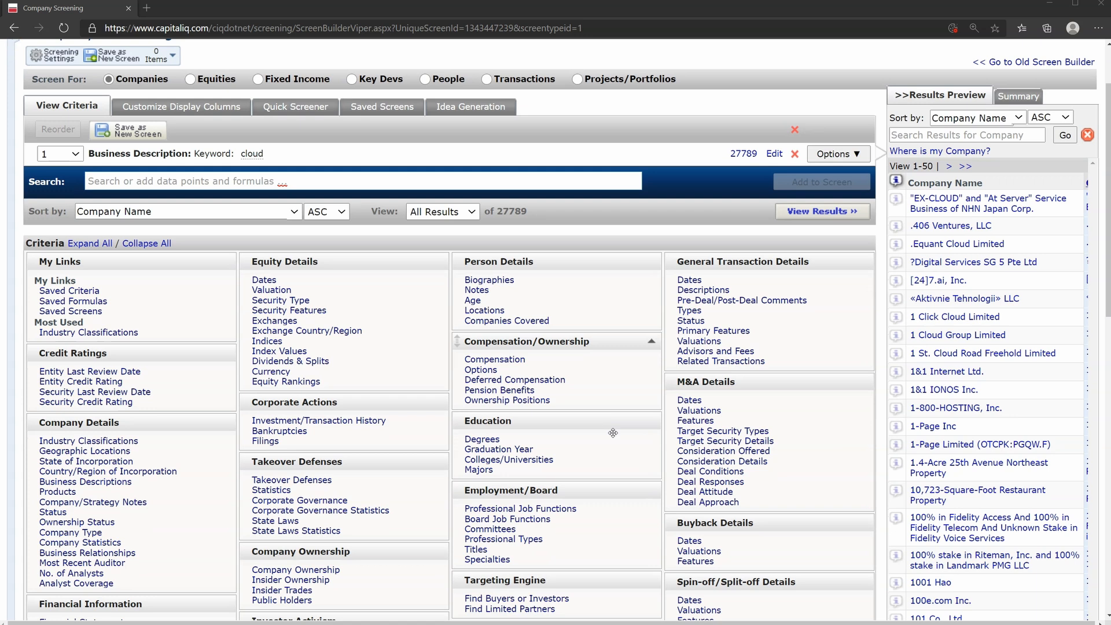
pyautogui.scroll(2, 614, 433)
pyautogui.click(390, 268)
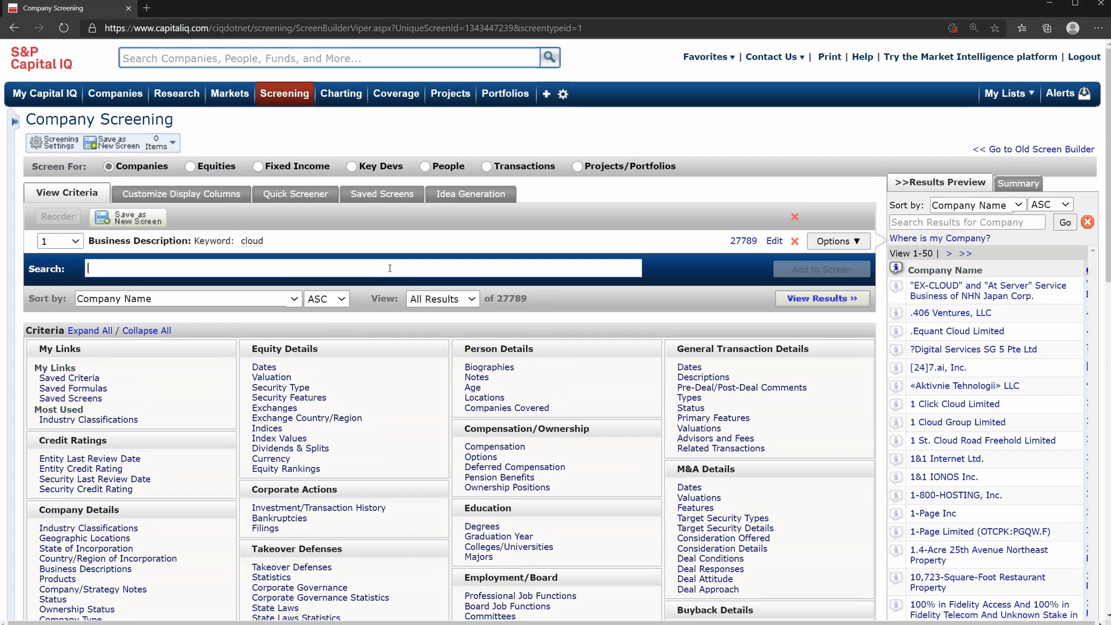
pyautogui.write('public')
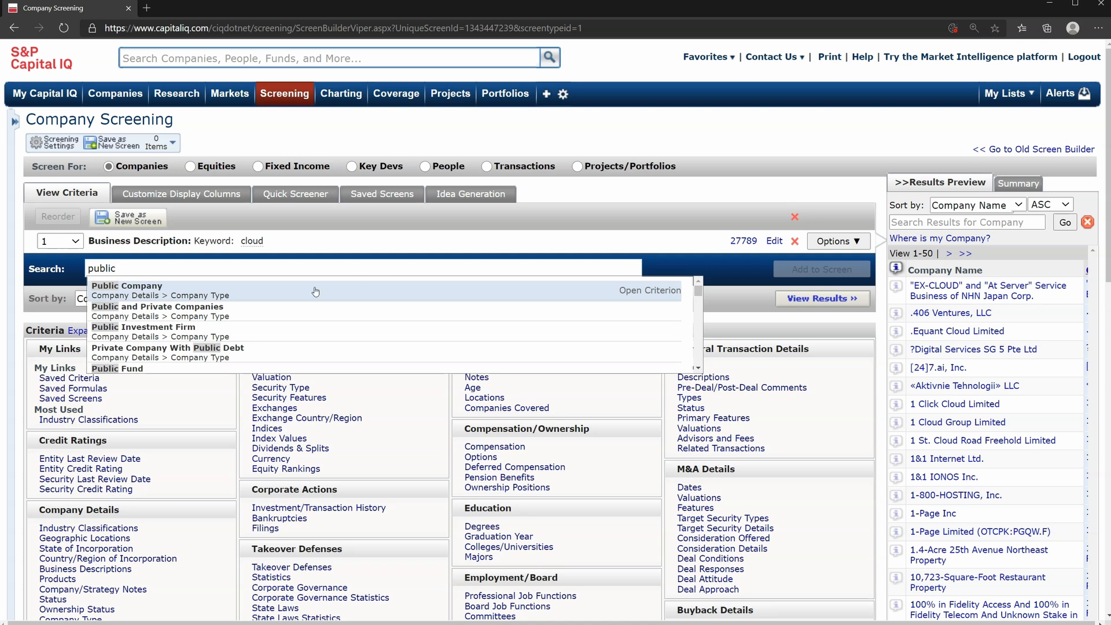
pyautogui.click(223, 295)
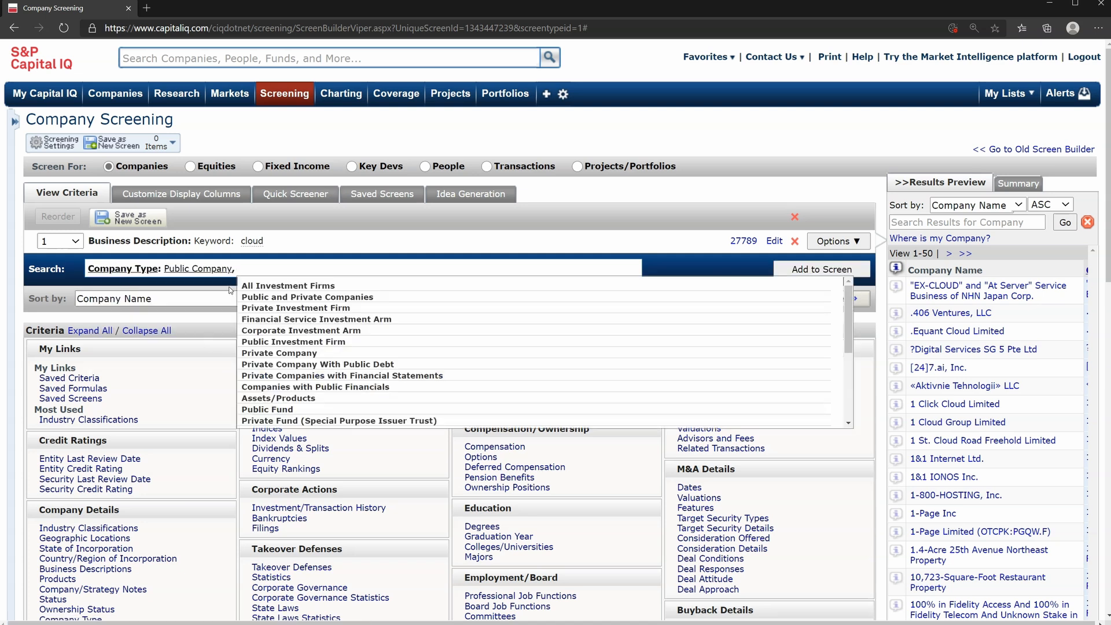
pyautogui.click(665, 248)
pyautogui.click(779, 265)
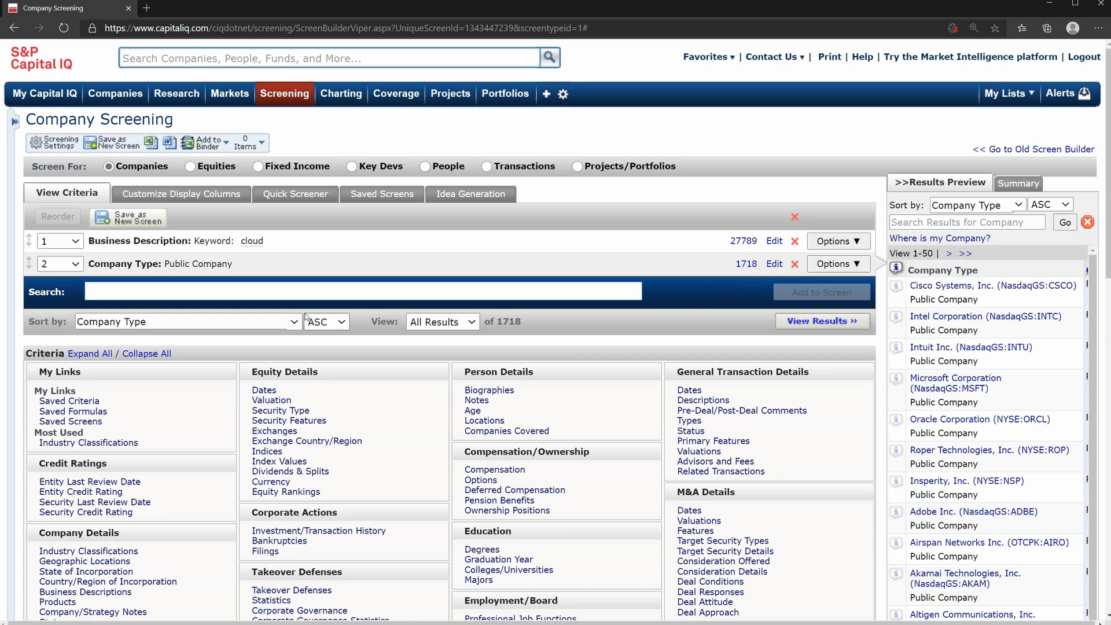
# Add a Market Capitalization criterion of greater than 1000 to the screen
pyautogui.write('market ')
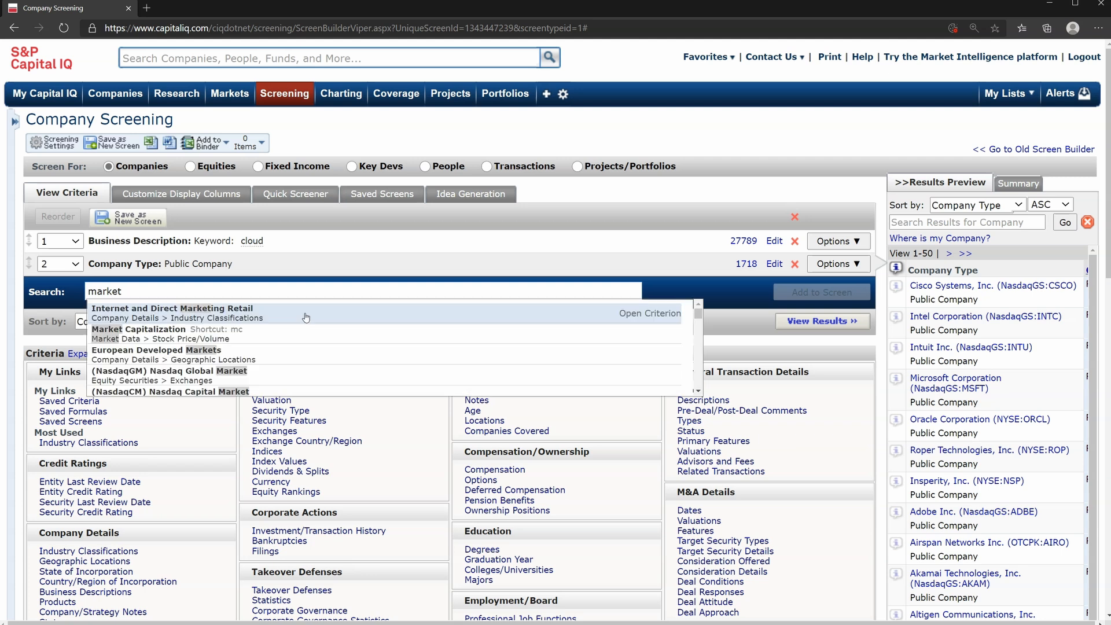
pyautogui.write('cap')
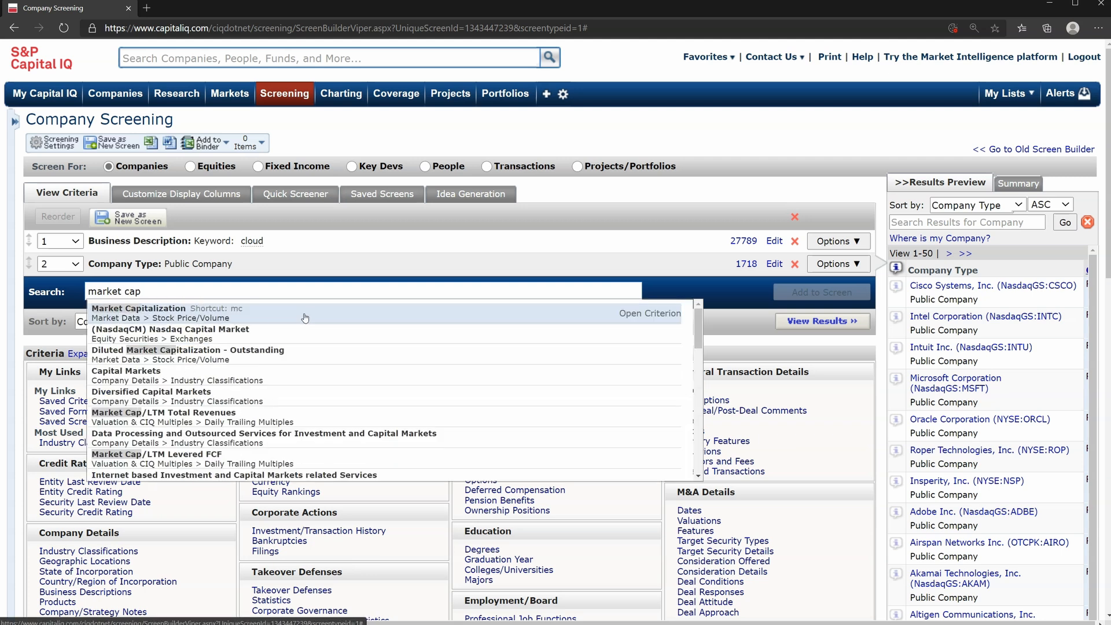
pyautogui.click(304, 318)
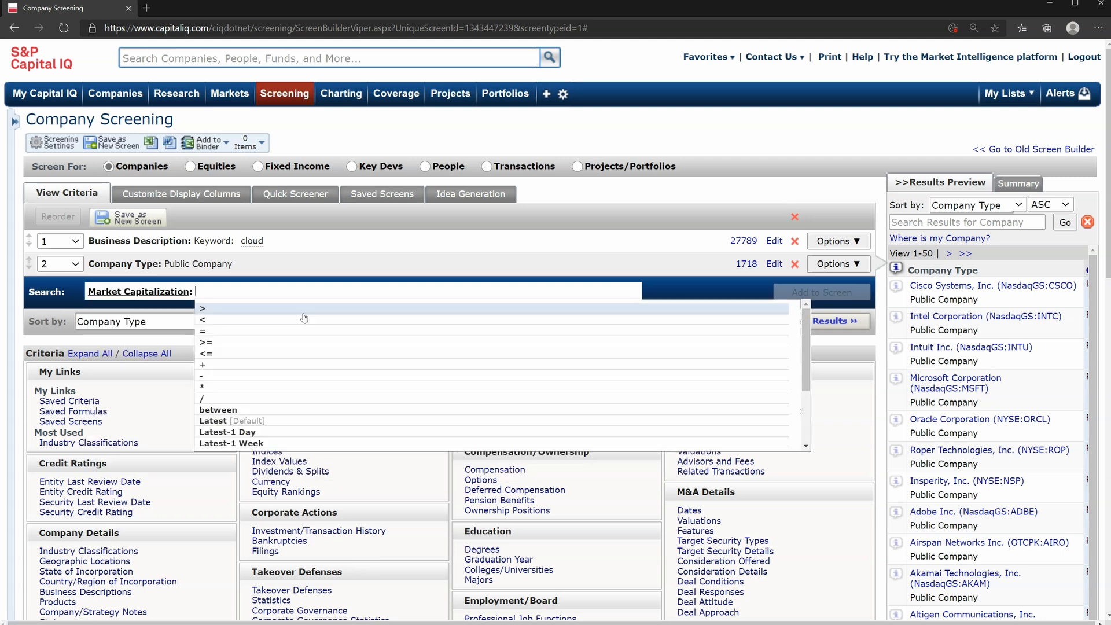
pyautogui.click(278, 309)
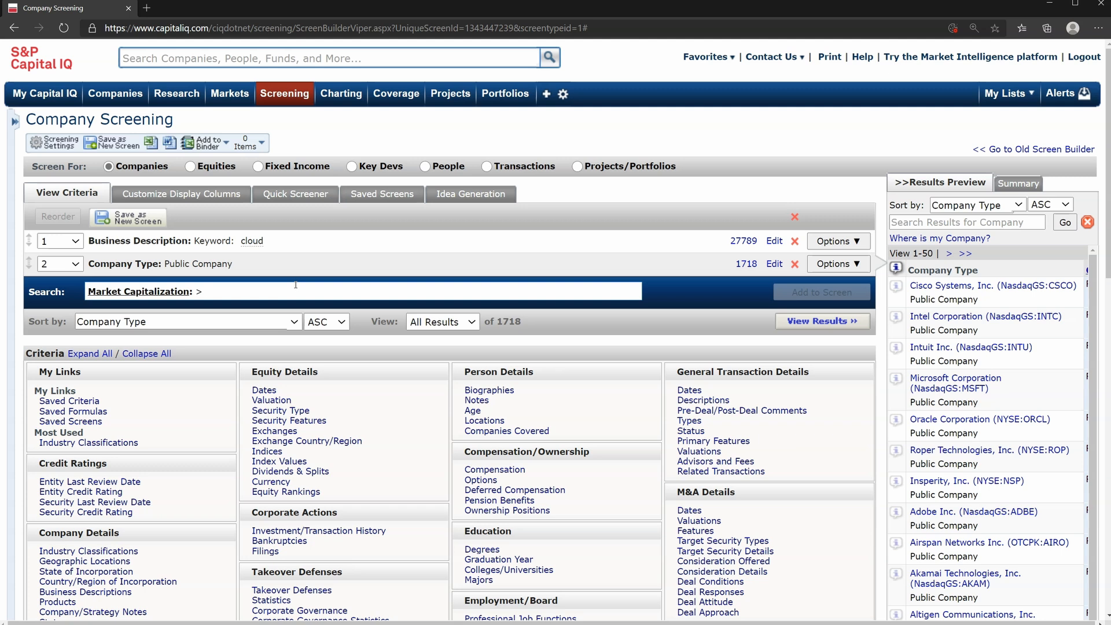
pyautogui.write('1000')
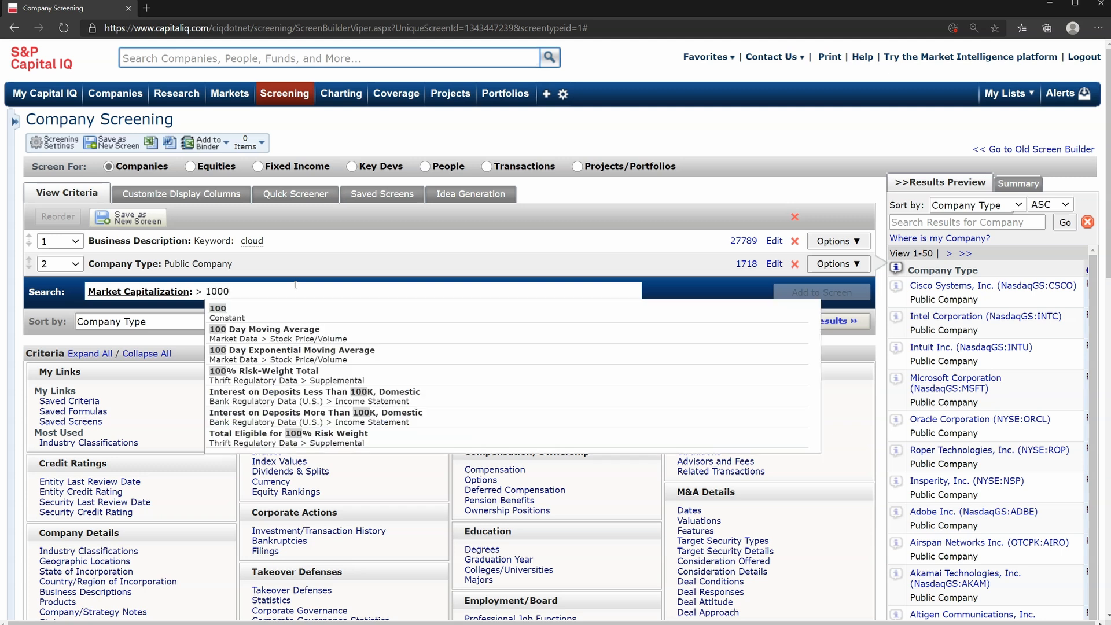
pyautogui.click(244, 315)
pyautogui.click(794, 293)
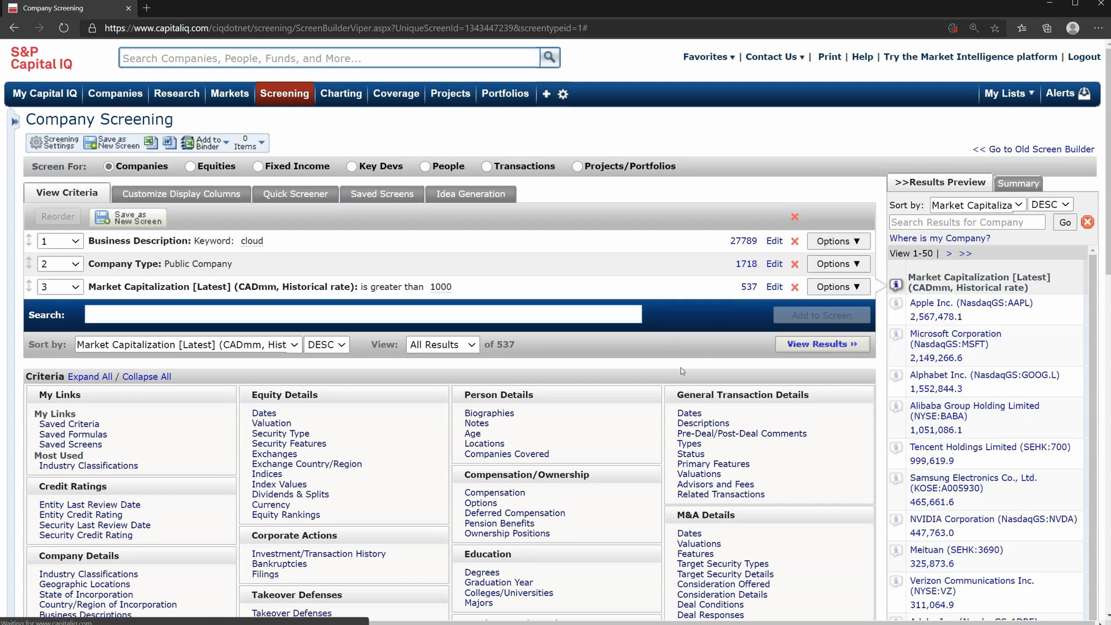
# Add a Geographic Locations criterion limiting the screen to European Developed Markets
pyautogui.scroll(-3, 572, 475)
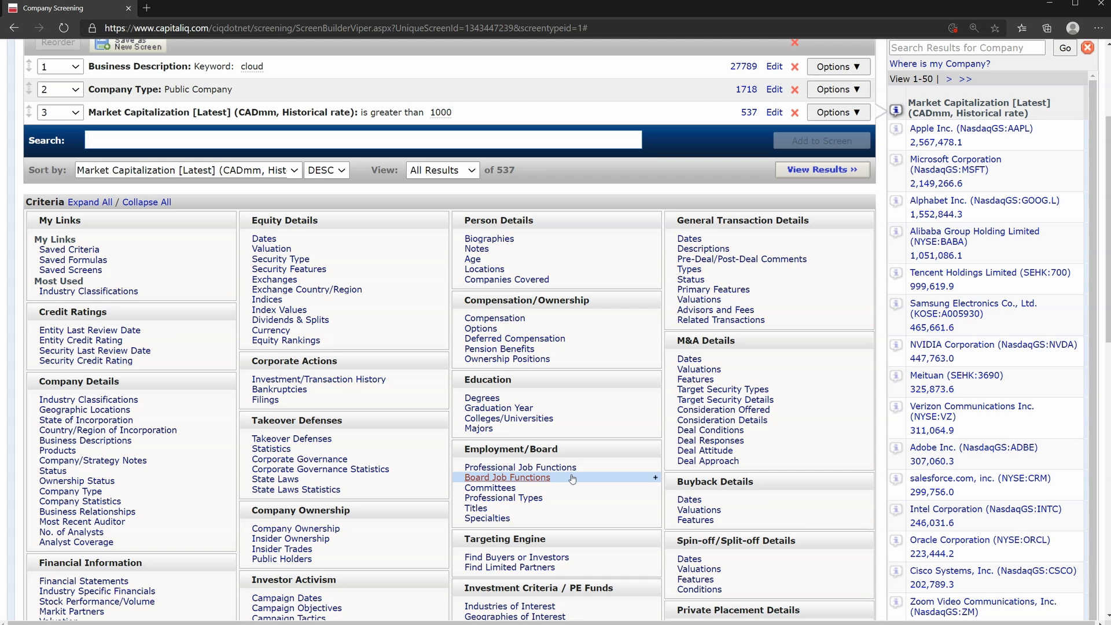
pyautogui.click(114, 411)
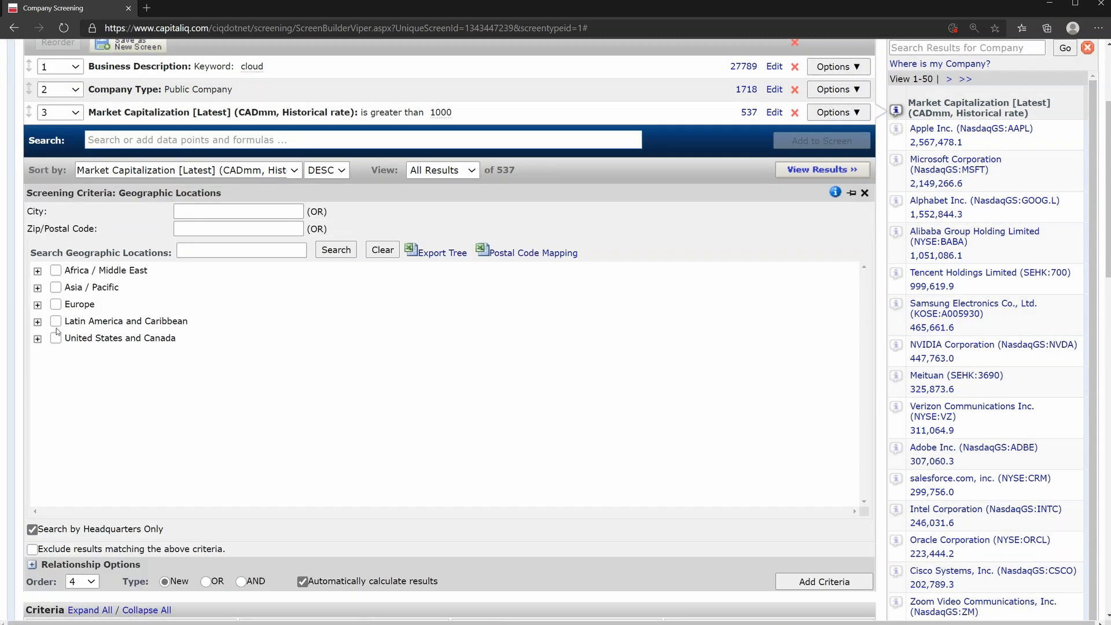
pyautogui.click(37, 307)
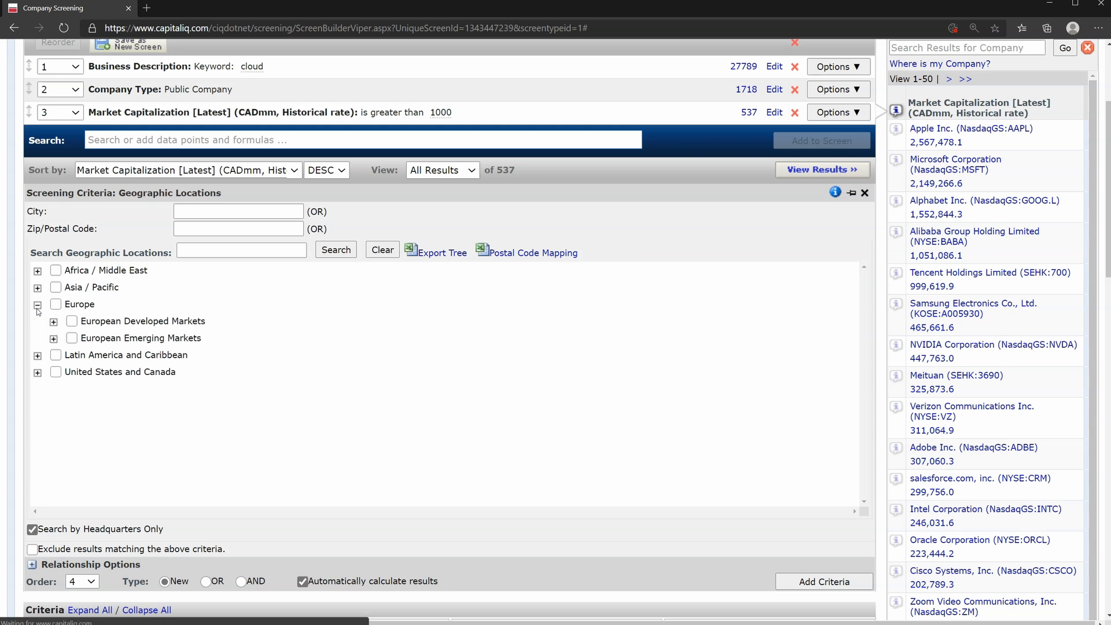
pyautogui.click(72, 322)
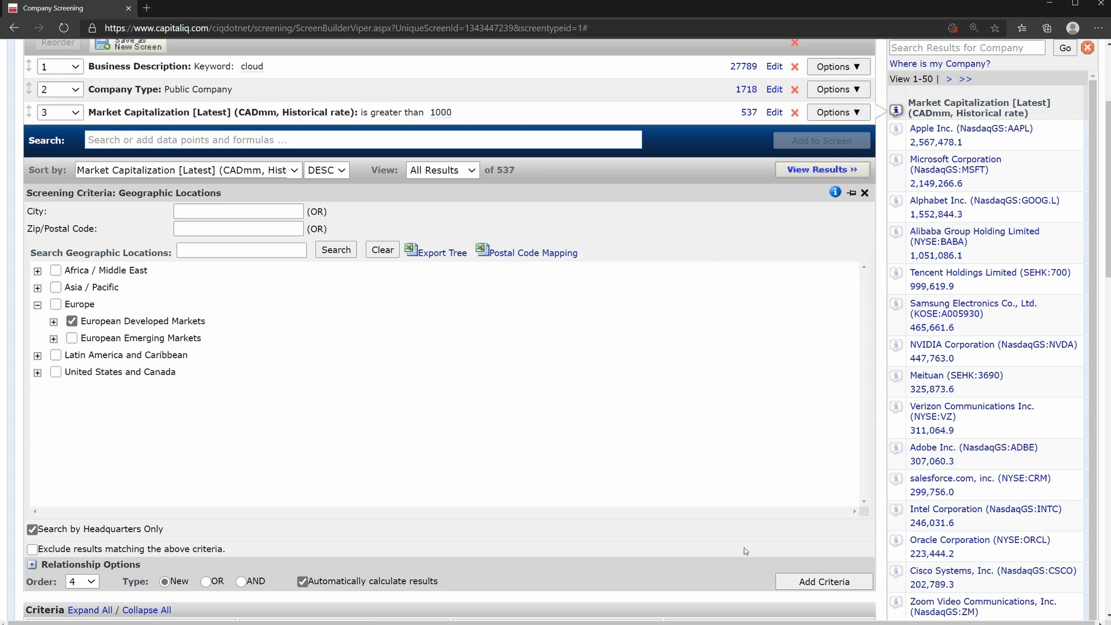
pyautogui.click(781, 582)
pyautogui.scroll(3, 786, 450)
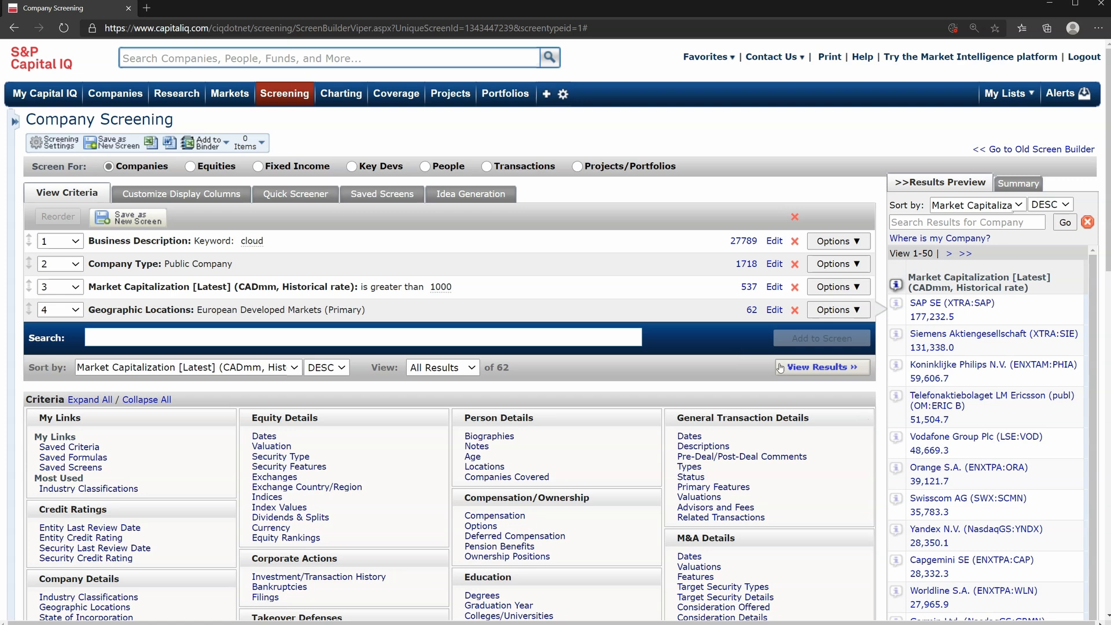
# Open the full screening results and look over the list of matching companies
pyautogui.click(799, 372)
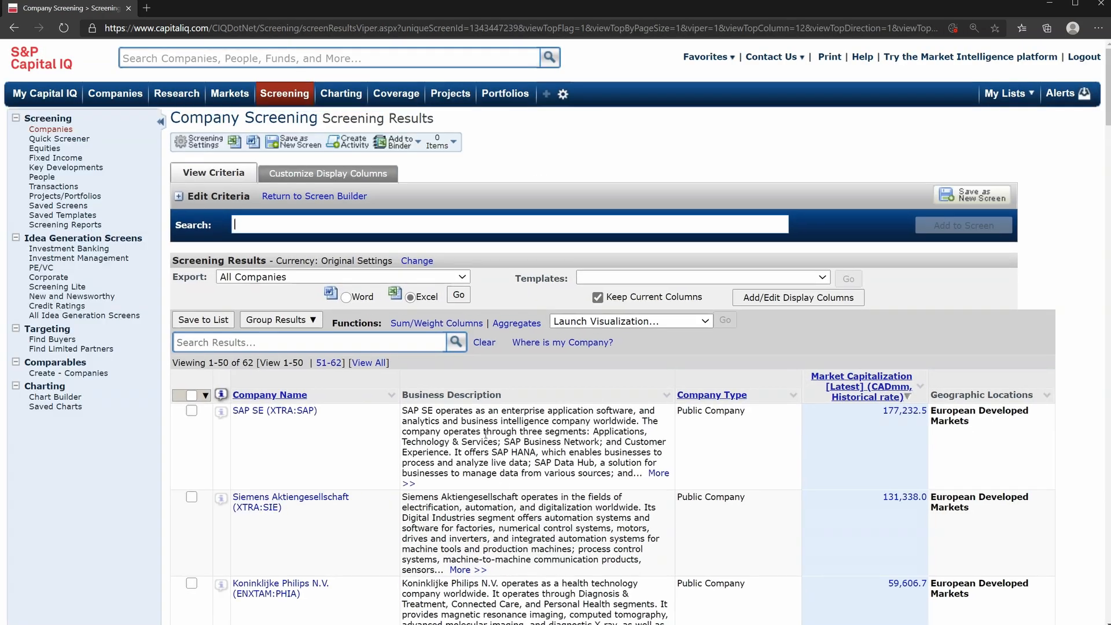
pyautogui.scroll(-20, 486, 434)
pyautogui.scroll(20, 485, 435)
pyautogui.doubleClick(247, 363)
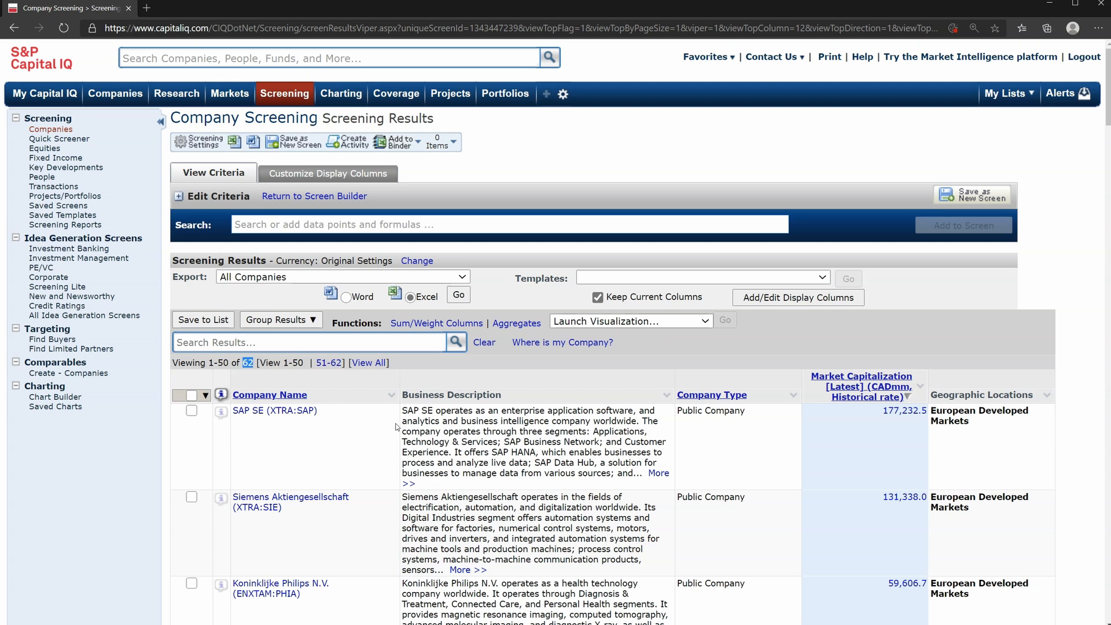
pyautogui.hotkey('alt', 'Tab')
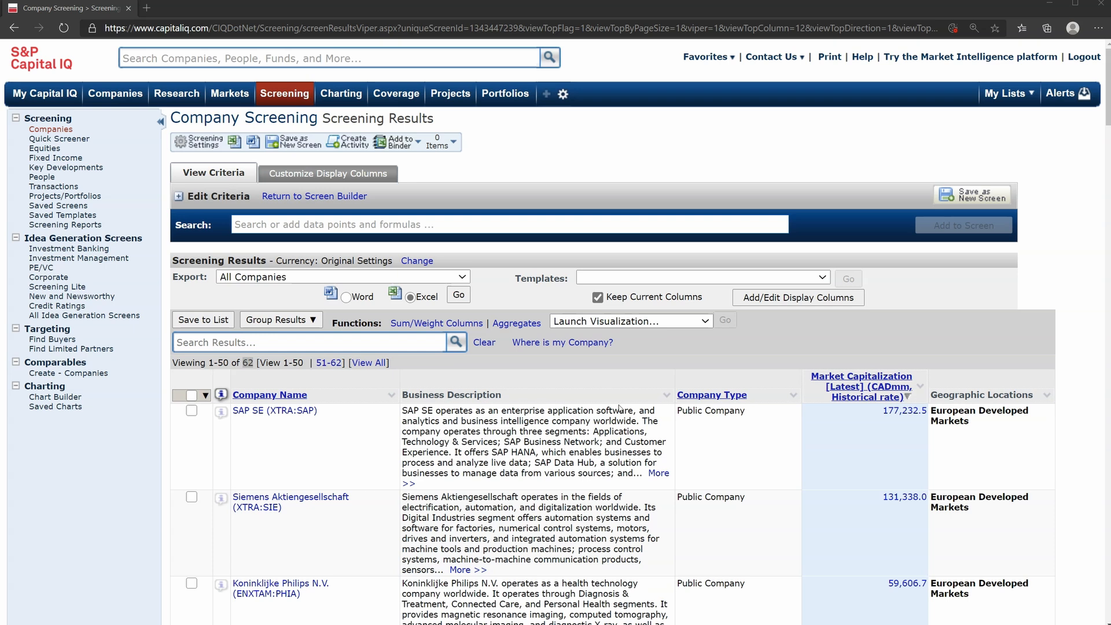
# Customize the results' display columns by adding Total Revenue from the income statement for the LTM period
pyautogui.click(746, 300)
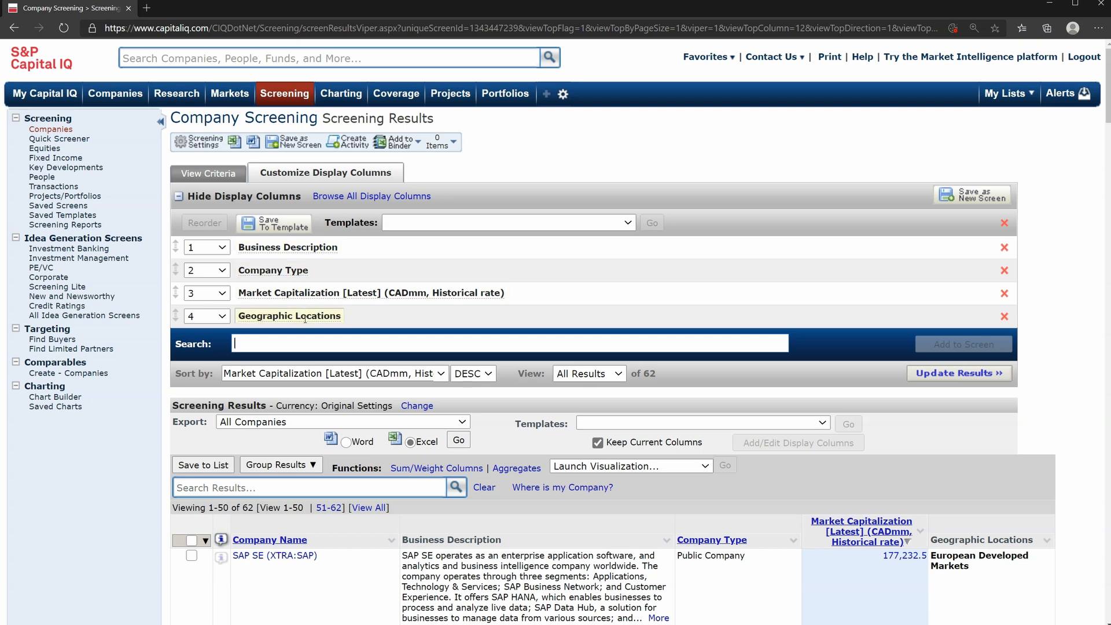
pyautogui.scroll(-1, 306, 320)
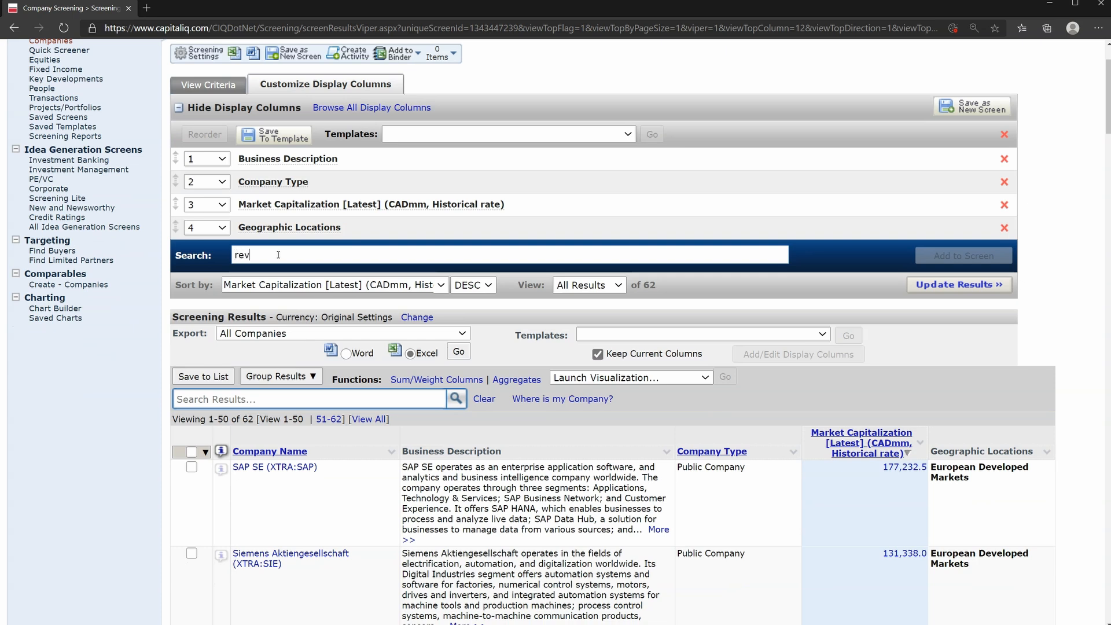
pyautogui.write('u')
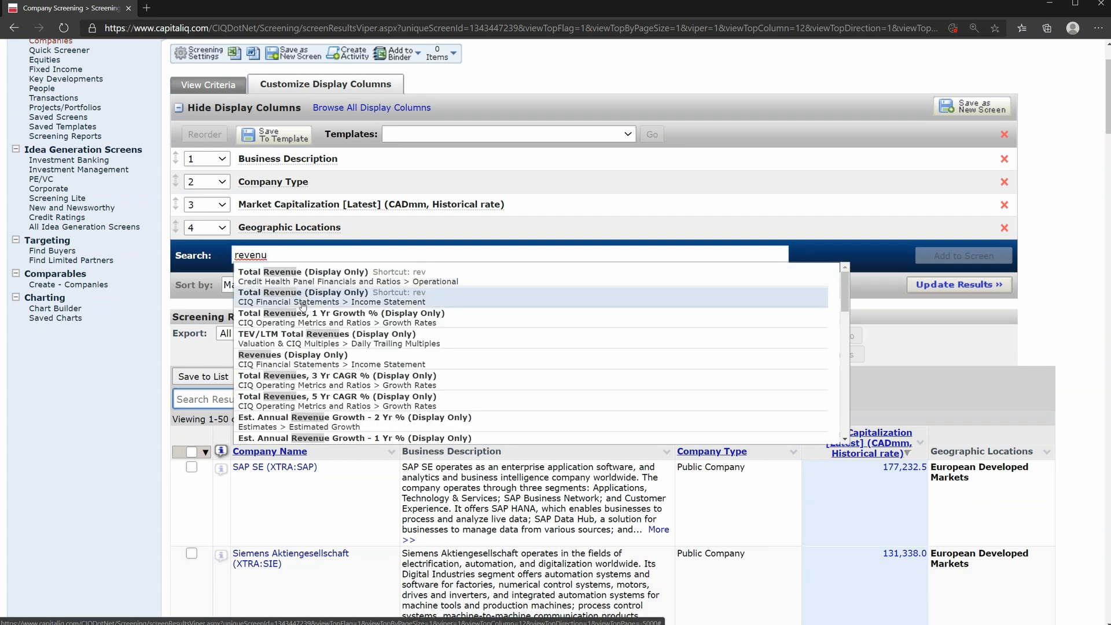
pyautogui.scroll(1, 300, 319)
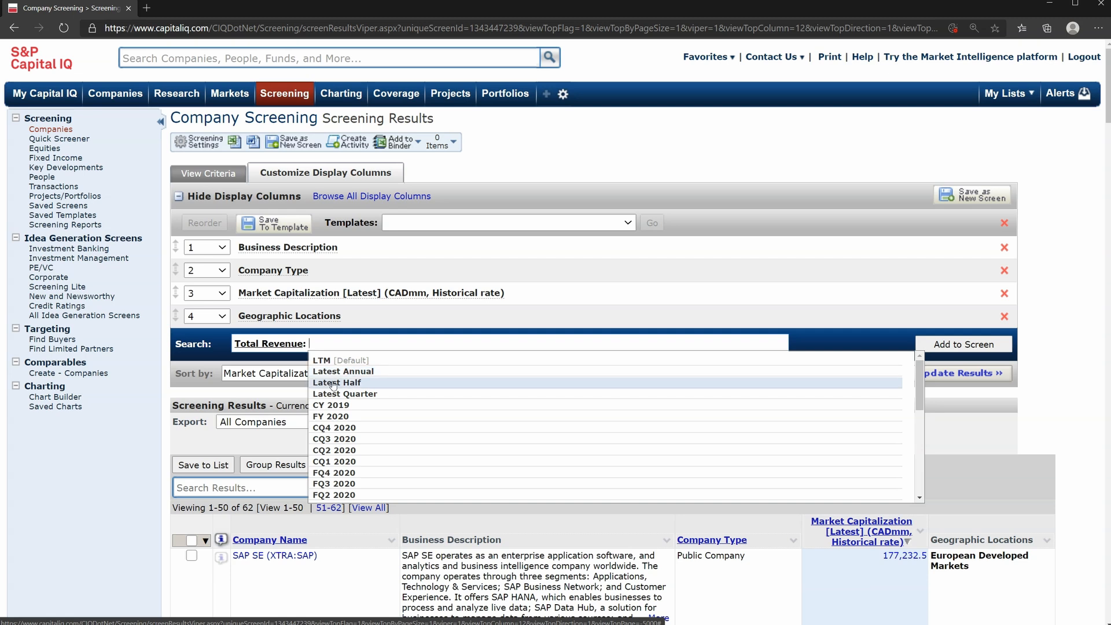
pyautogui.click(322, 360)
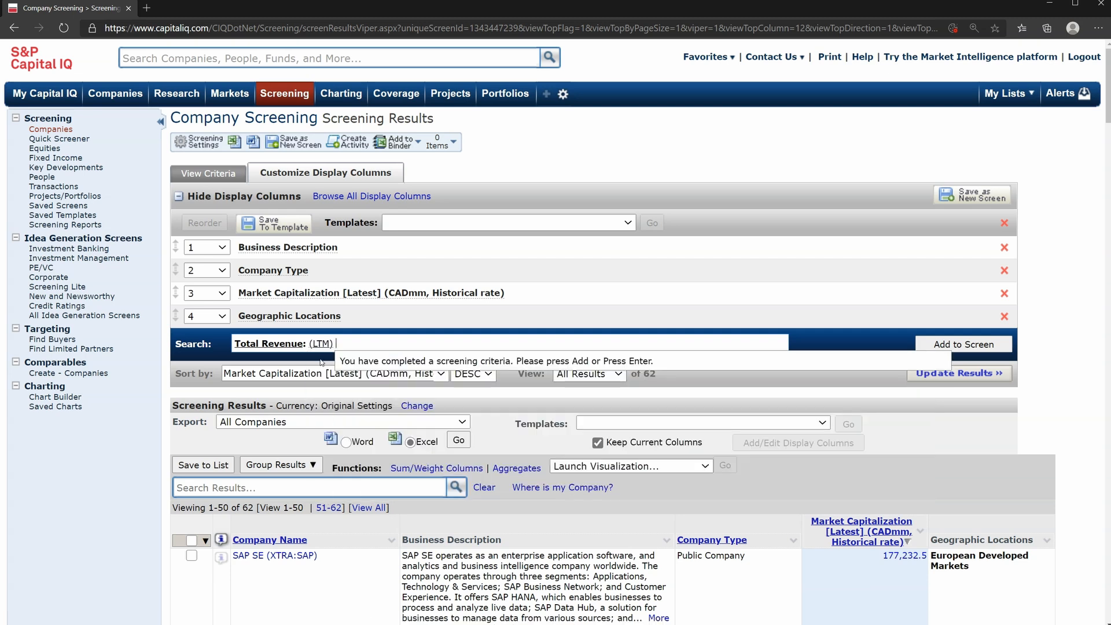
pyautogui.click(948, 345)
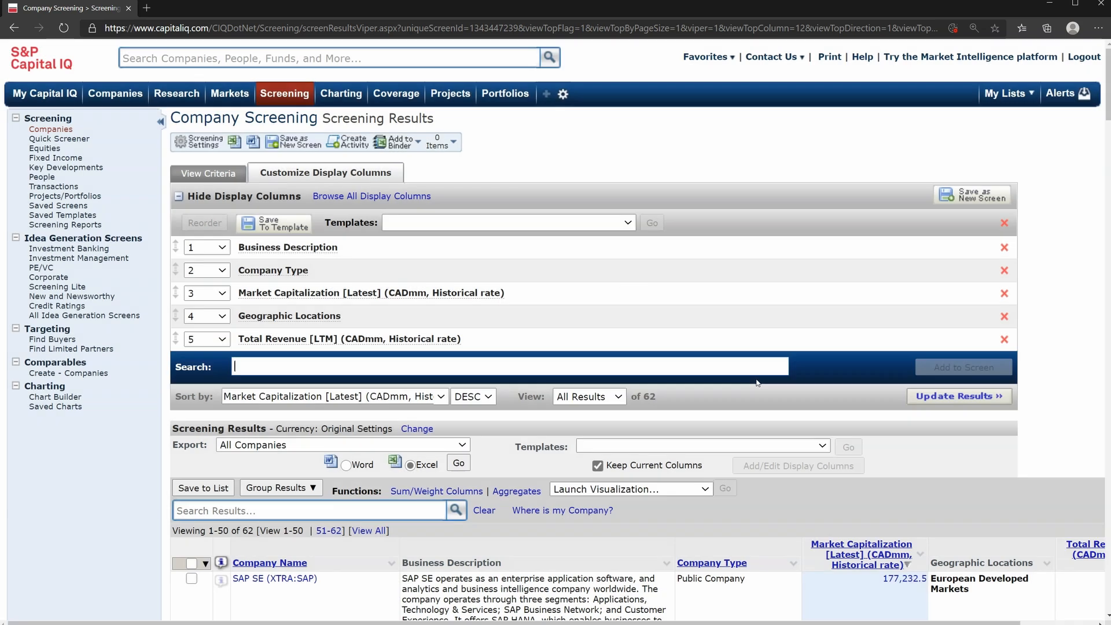
# Examine the Total Revenue column for the companies in the screening results
pyautogui.scroll(-2, 757, 383)
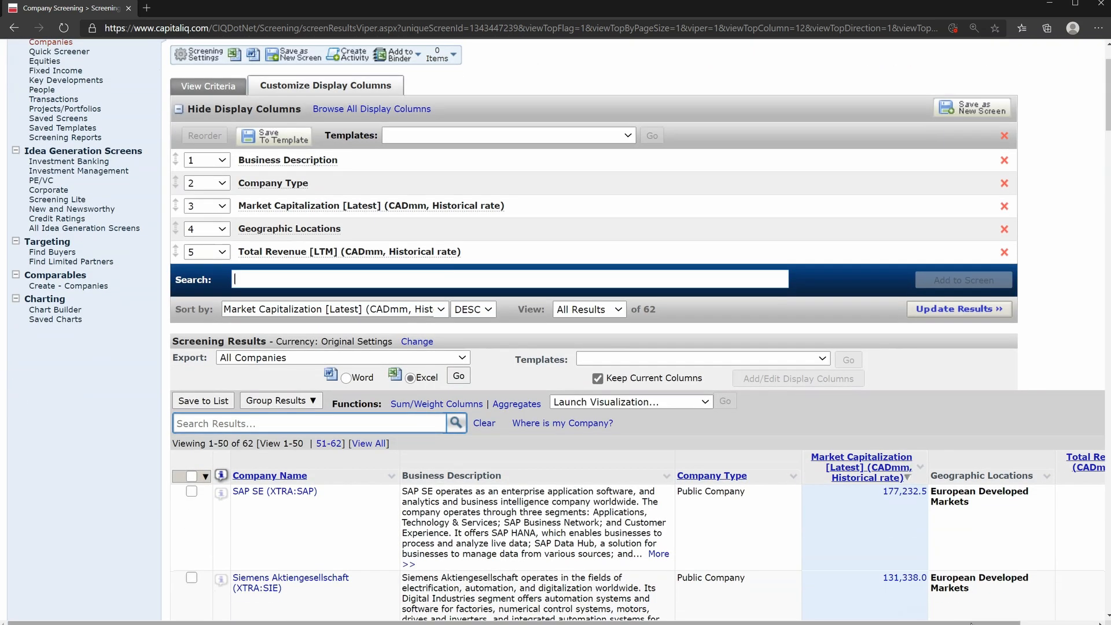
pyautogui.hscroll(3, 1054, 594)
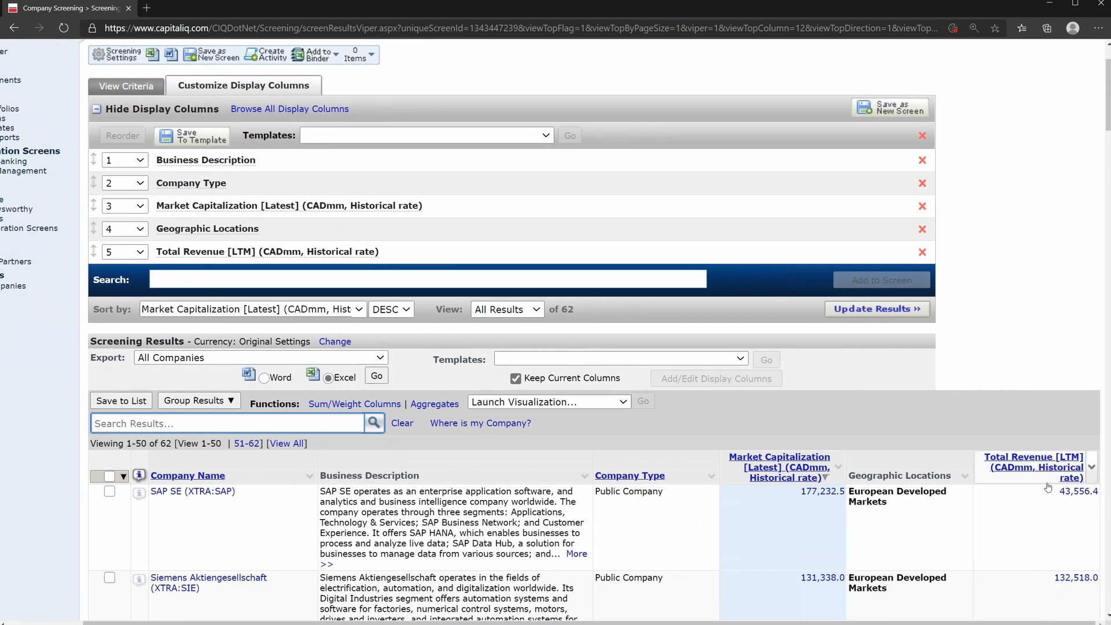
pyautogui.scroll(-1, 1065, 531)
pyautogui.scroll(-2, 1065, 531)
pyautogui.scroll(3, 1065, 531)
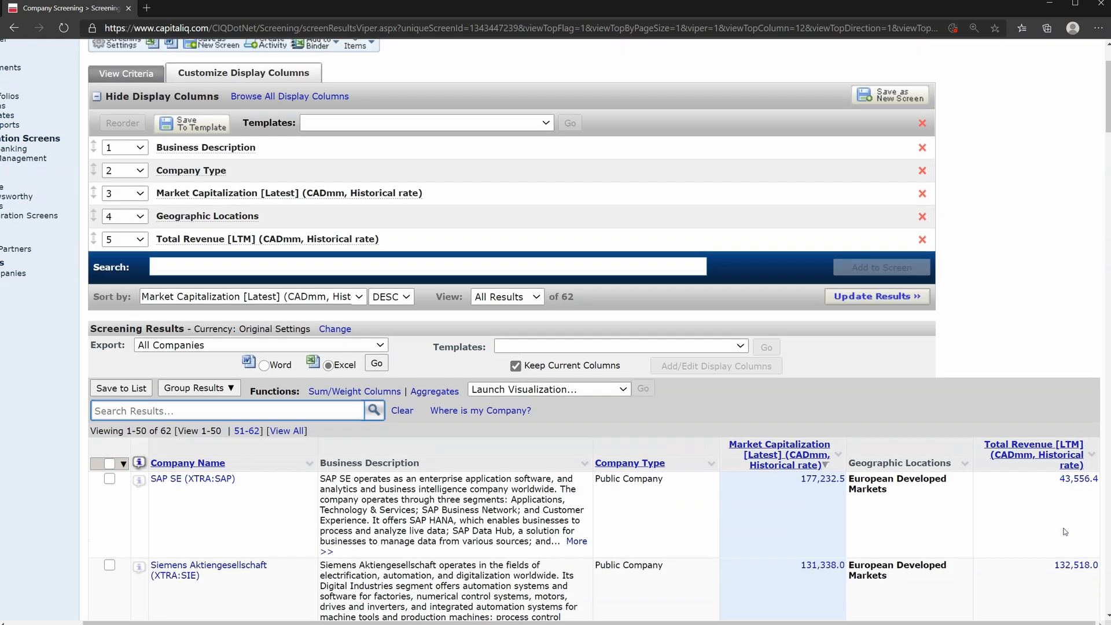
pyautogui.hscroll(-3, 766, 572)
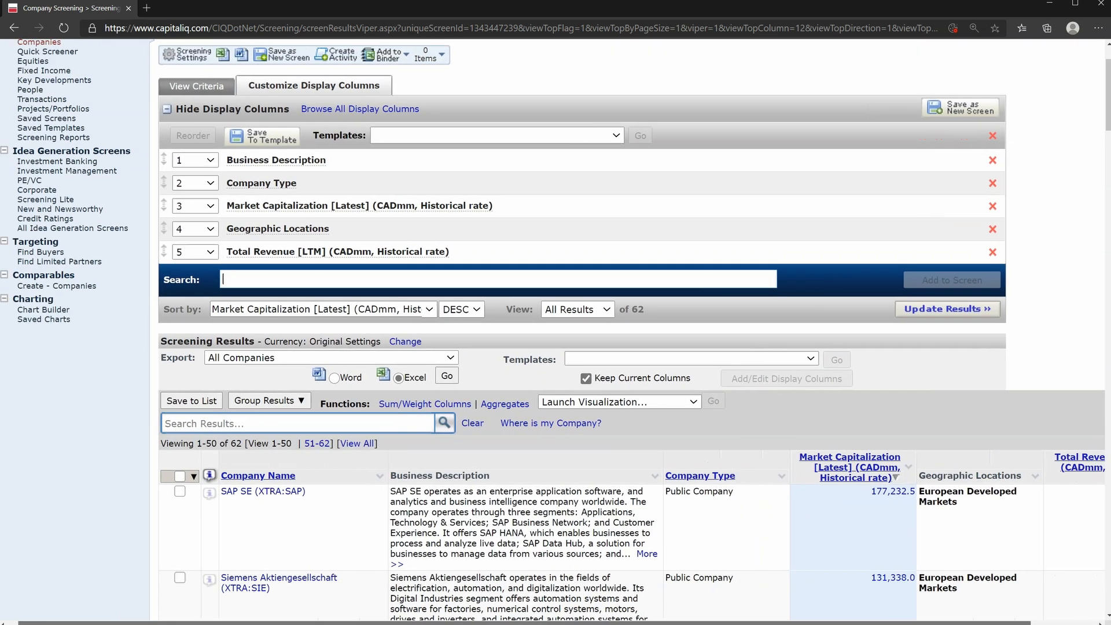
pyautogui.scroll(2, 766, 571)
# Add an EBITDA display column from the income statement for the LTM period to the screening results
pyautogui.click(421, 363)
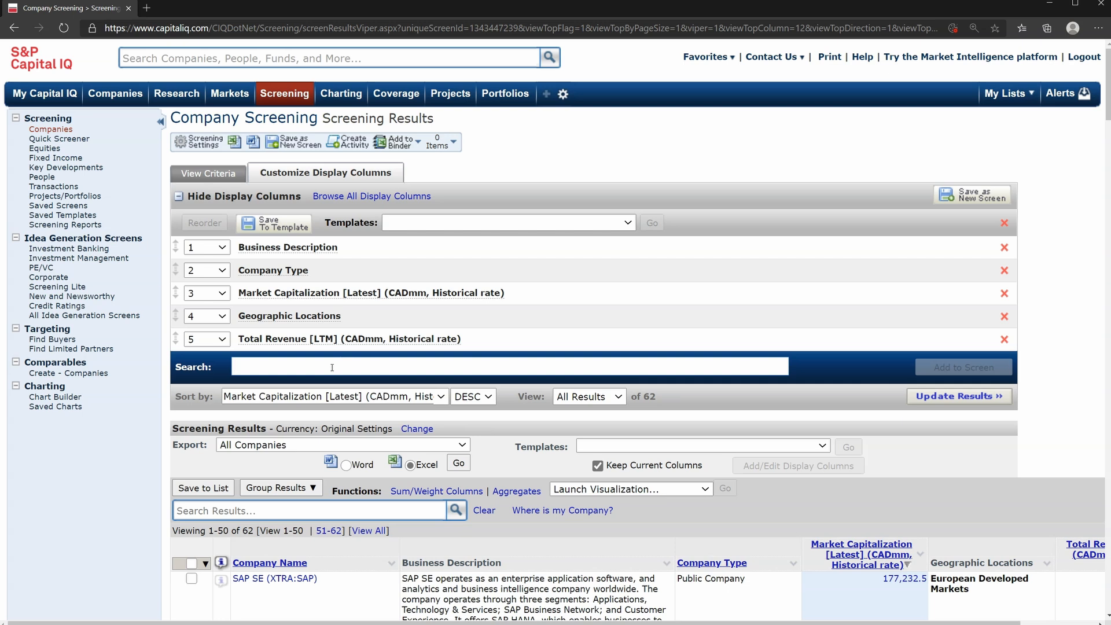
pyautogui.write('ebitda')
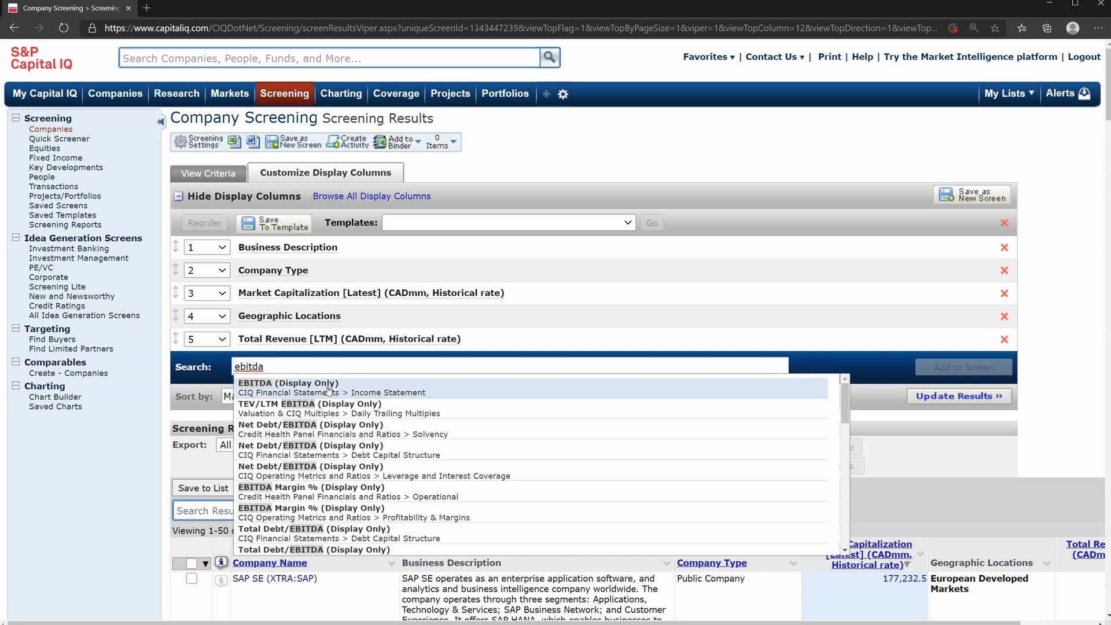
pyautogui.click(329, 387)
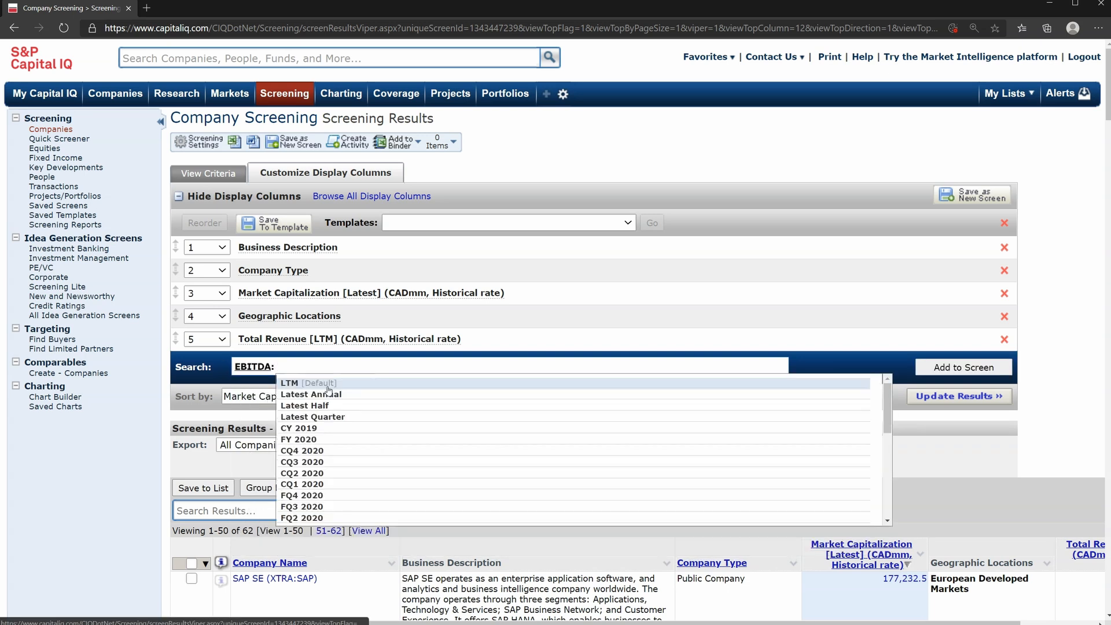
pyautogui.click(328, 384)
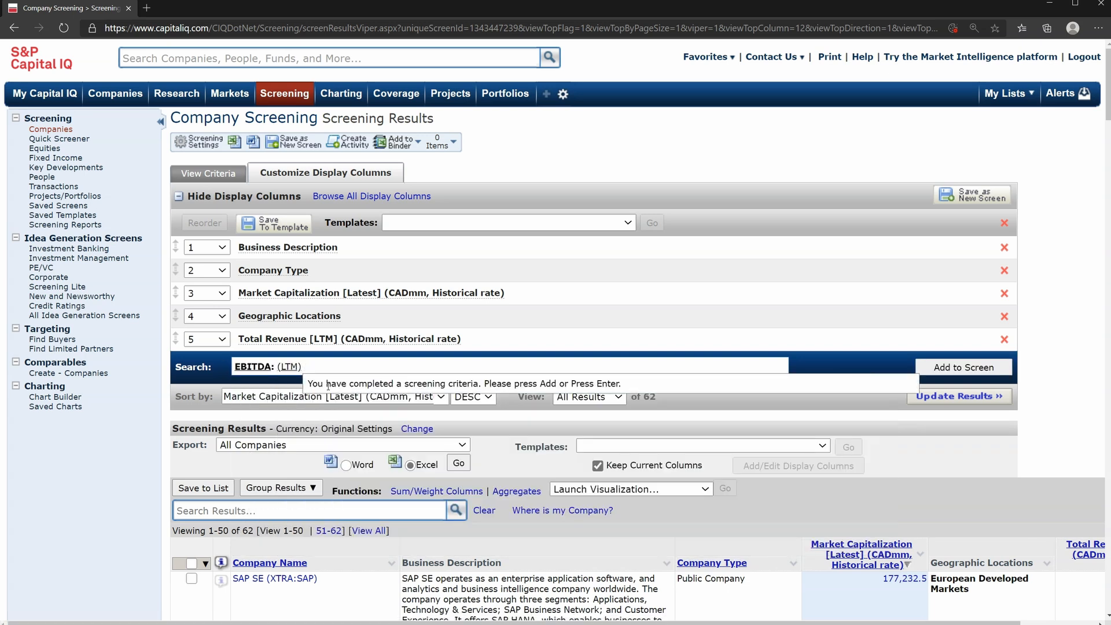
pyautogui.click(963, 367)
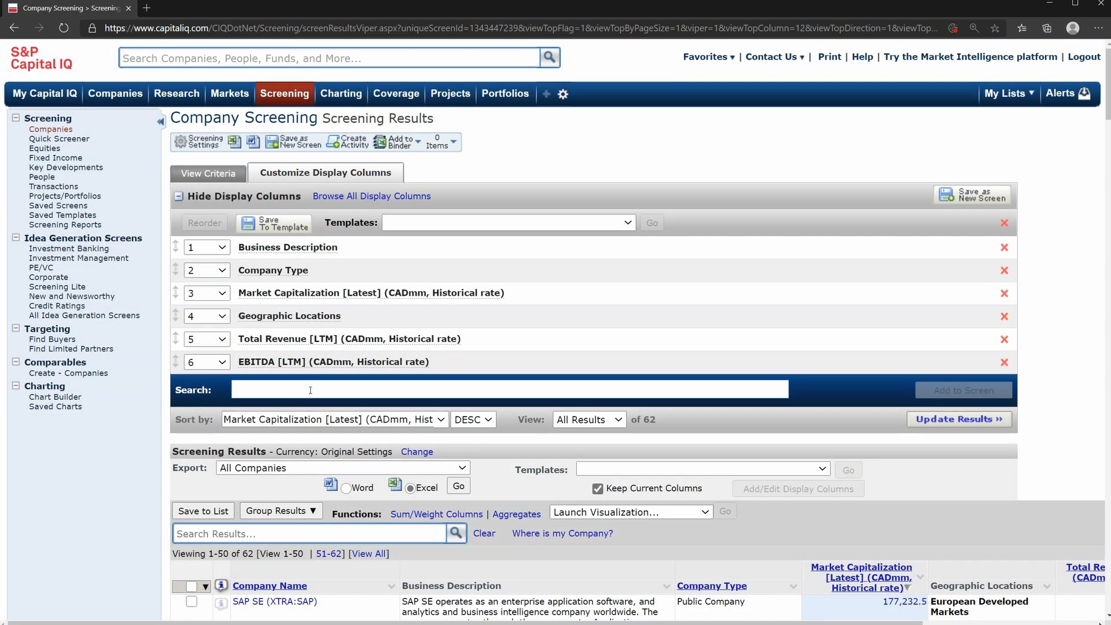
# Add a Net Income display column from the income statement for the LTM period
pyautogui.write('net incom')
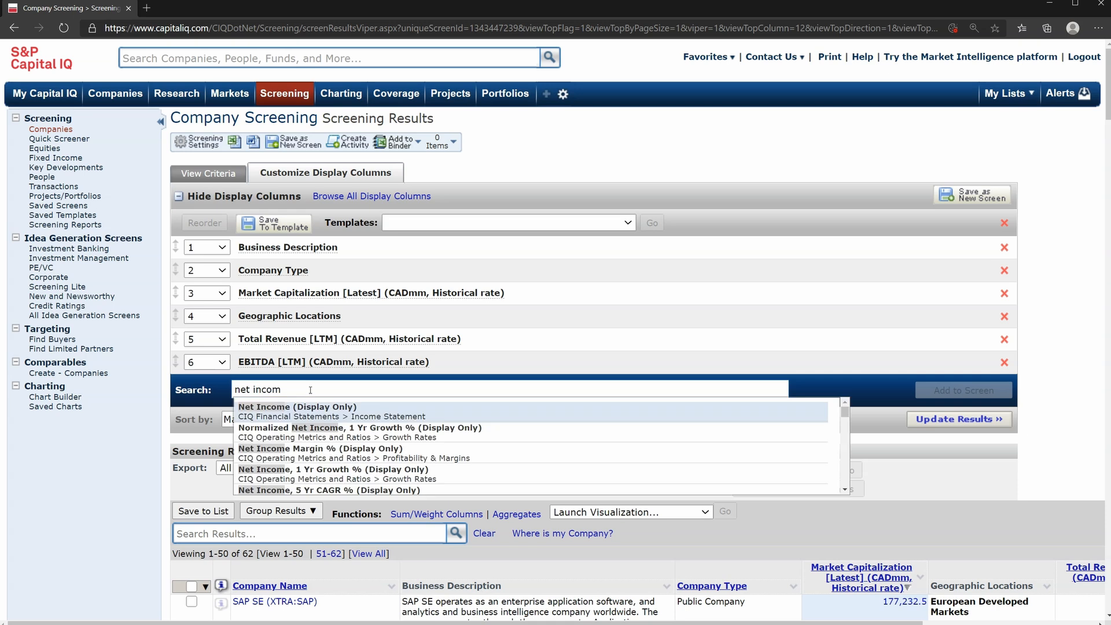
pyautogui.write('e')
pyautogui.click(304, 418)
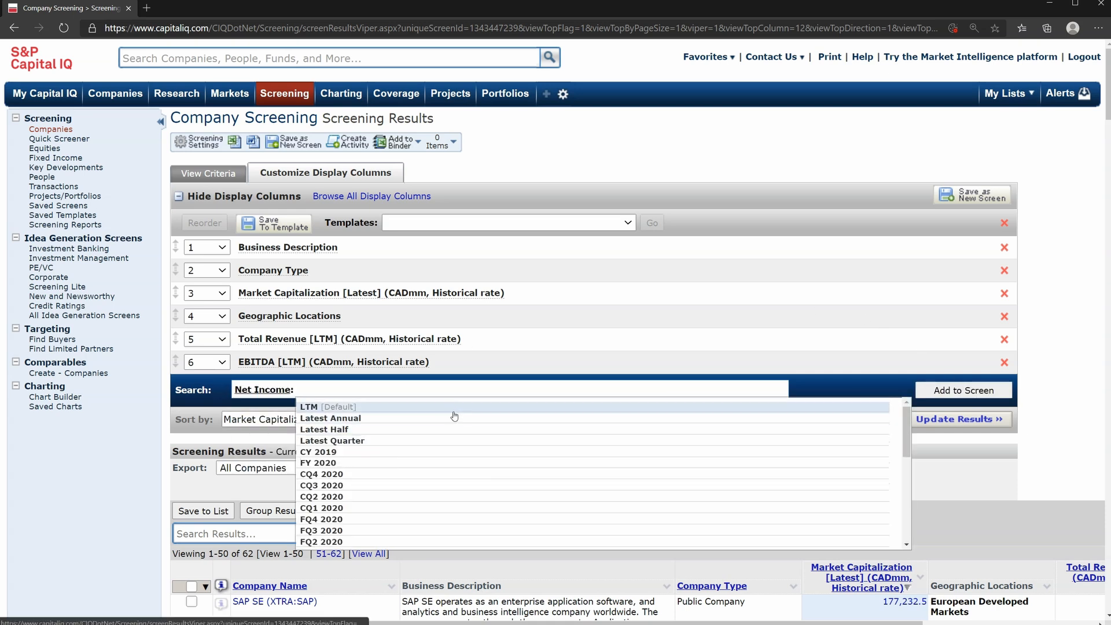
pyautogui.click(929, 389)
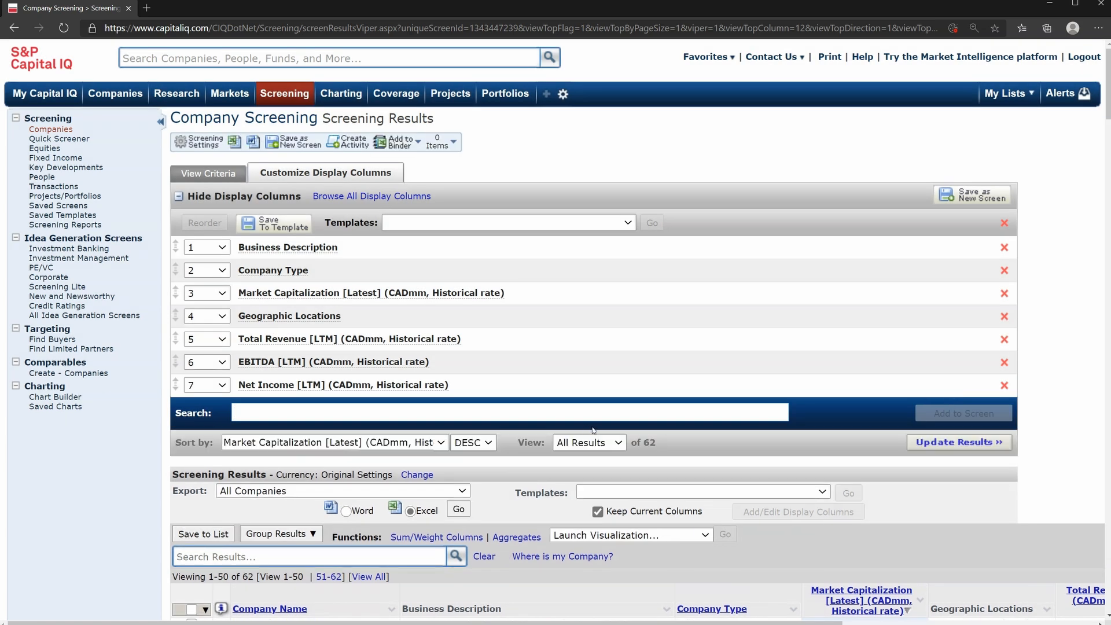
# Export the screening results for all companies to Excel
pyautogui.scroll(-5, 412, 418)
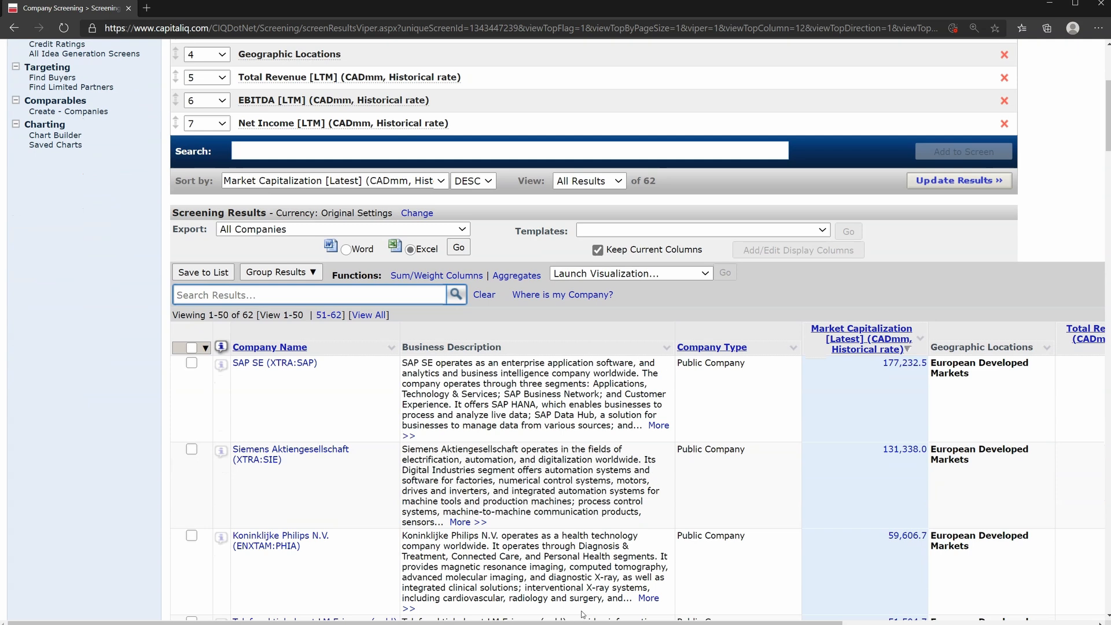
pyautogui.moveTo(583, 620)
pyautogui.mouseDown()
pyautogui.moveTo(858, 612)
pyautogui.moveTo(578, 608)
pyautogui.mouseUp()
pyautogui.scroll(2, 630, 570)
pyautogui.scroll(2, 629, 570)
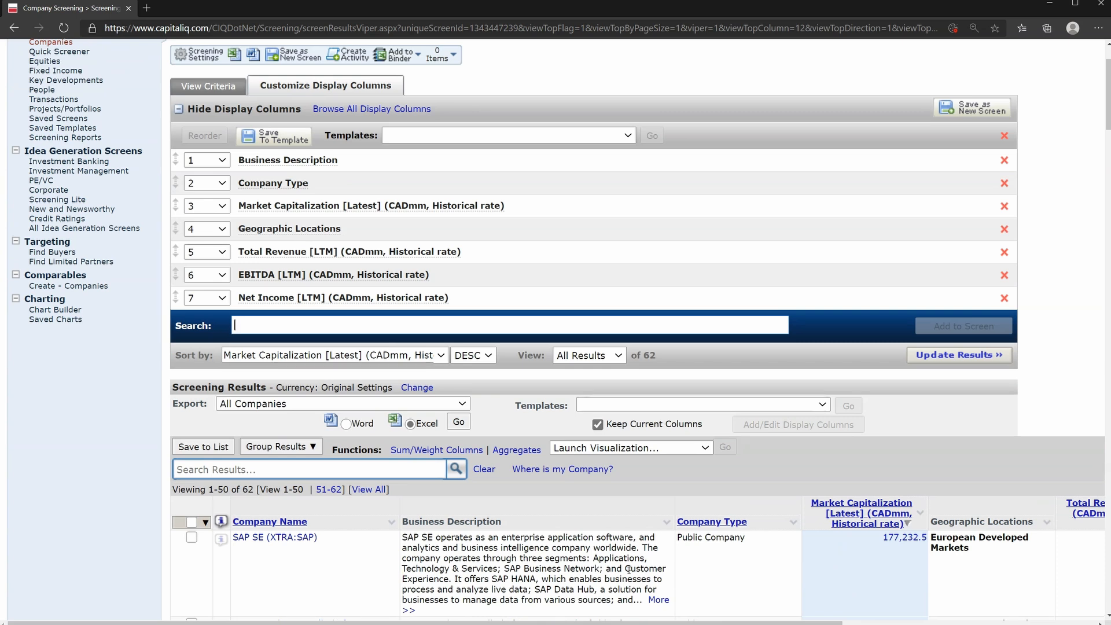
pyautogui.scroll(2, 629, 570)
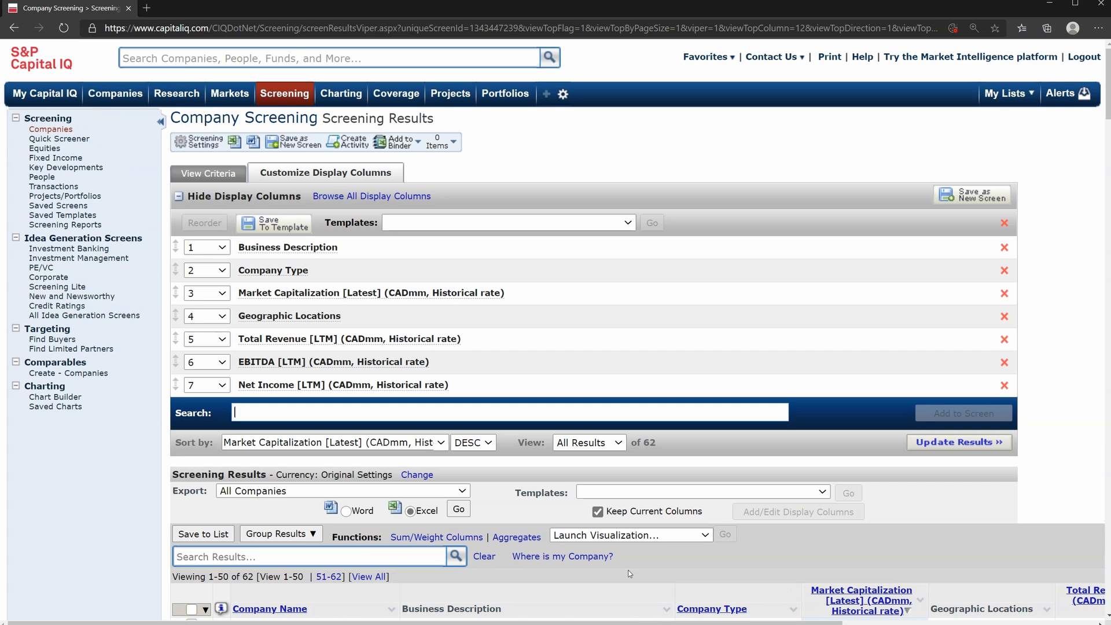
pyautogui.click(461, 510)
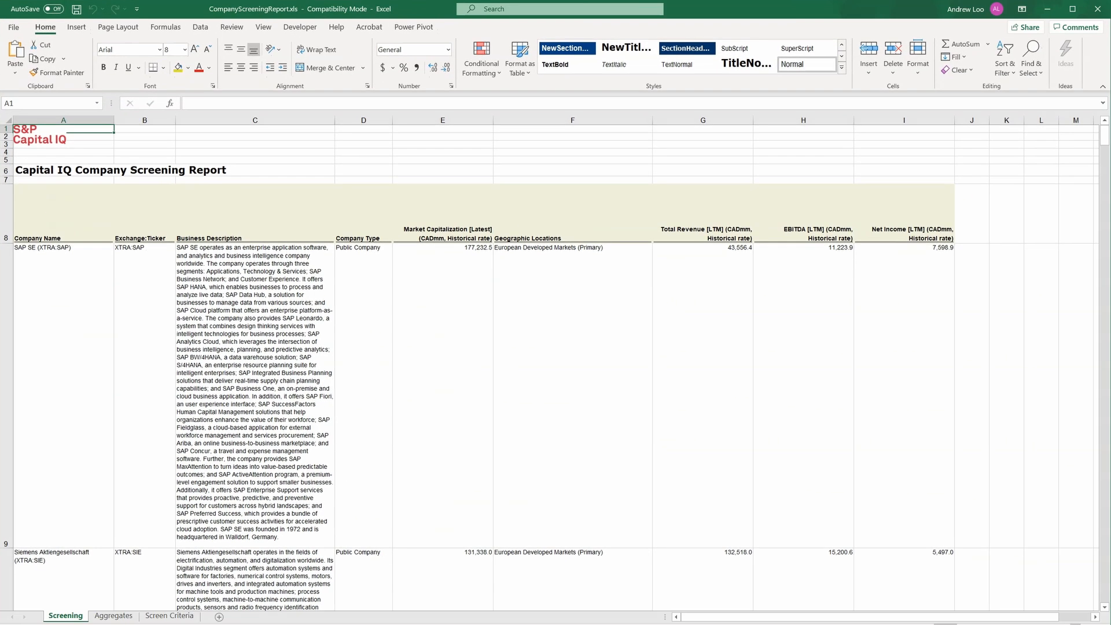
# Narrow columns A through I of the exported screening report to one uniform width
pyautogui.scroll(2, 556, 365)
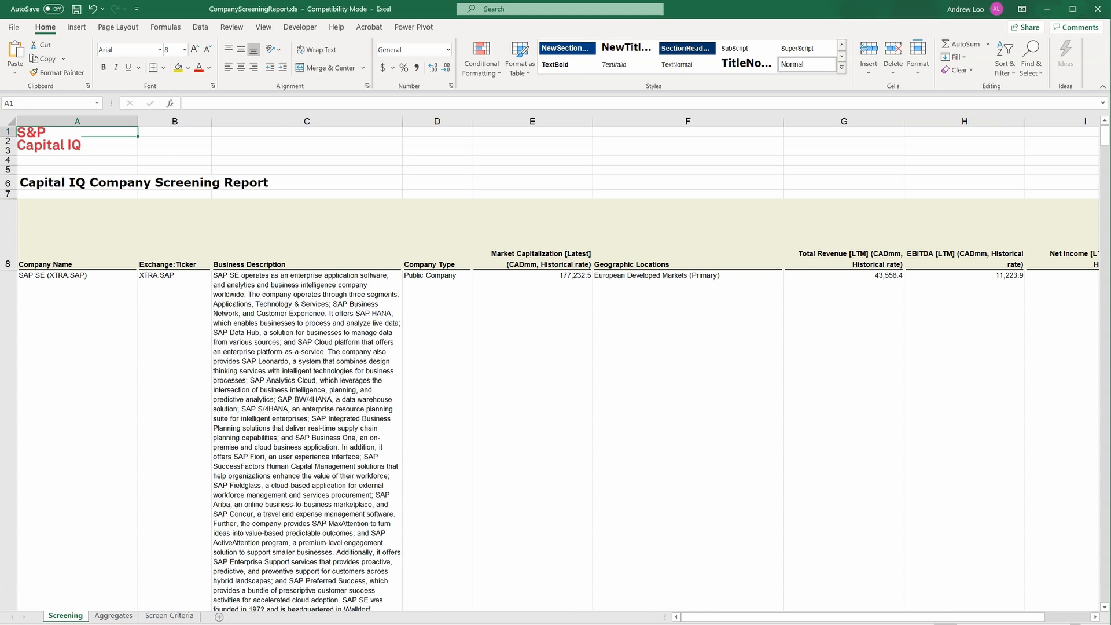
pyautogui.scroll(1, 556, 365)
pyautogui.moveTo(90, 122); pyautogui.dragTo(796, 122)
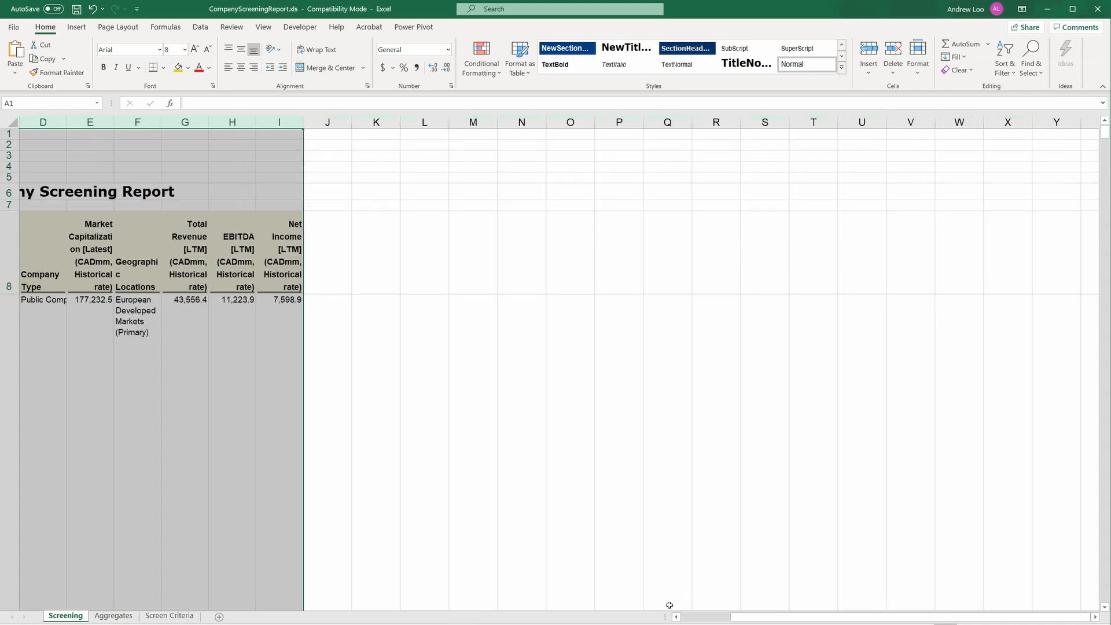
pyautogui.hscroll(-3, 670, 602)
pyautogui.click(298, 431)
# Widen the Business Description and Company Name columns so their text fits better
pyautogui.click(148, 119)
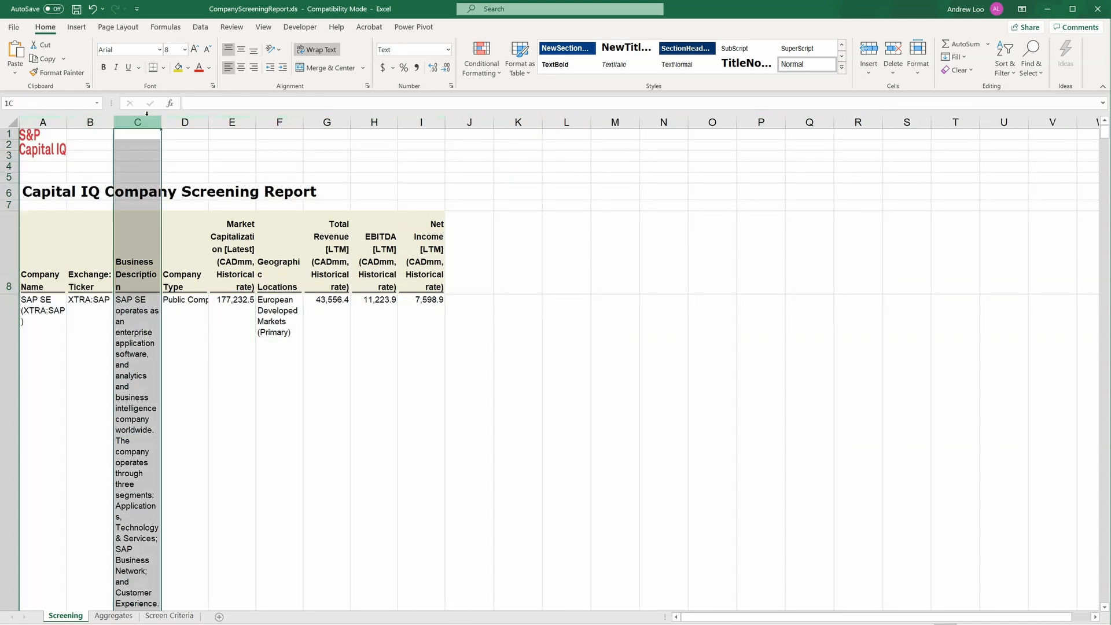
pyautogui.moveTo(162, 120); pyautogui.dragTo(411, 122)
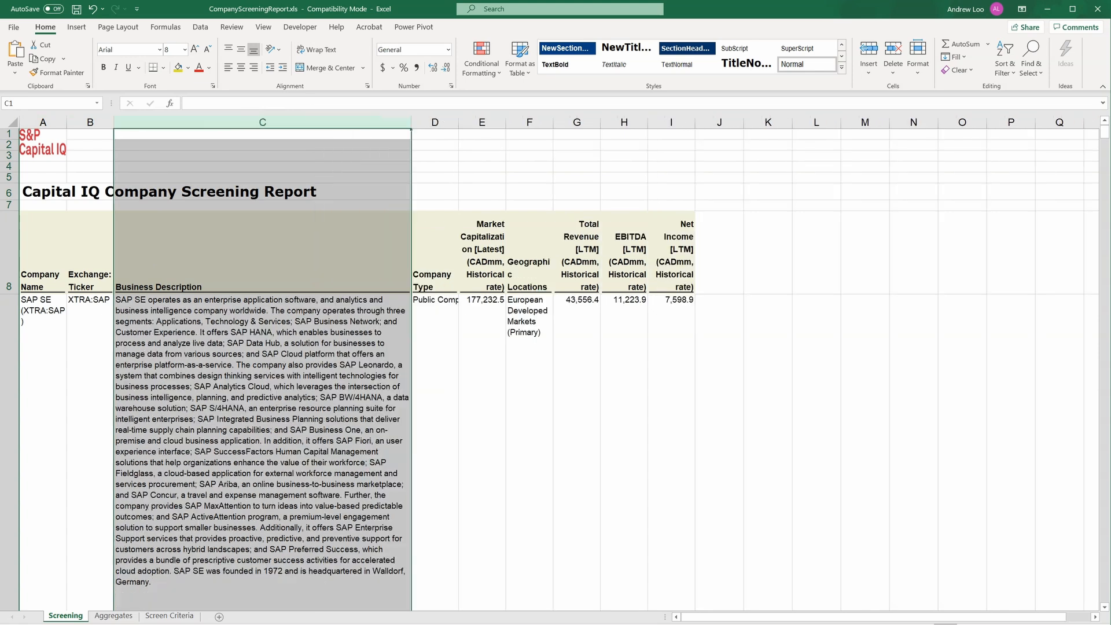
pyautogui.click(58, 267)
pyautogui.moveTo(69, 125); pyautogui.dragTo(119, 125)
pyautogui.click(80, 416)
# Look over the exported companies with their tickers, descriptions, company type, revenue, EBITDA and net income
pyautogui.scroll(-1, 79, 416)
pyautogui.scroll(-3, 79, 415)
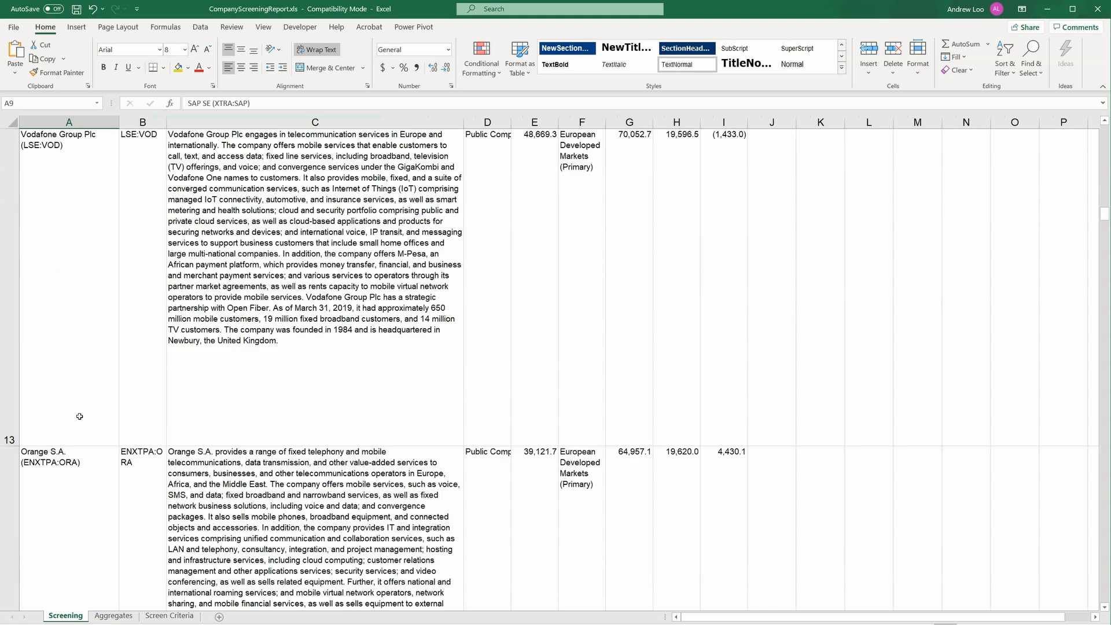
pyautogui.scroll(-3, 79, 416)
pyautogui.scroll(7, 79, 416)
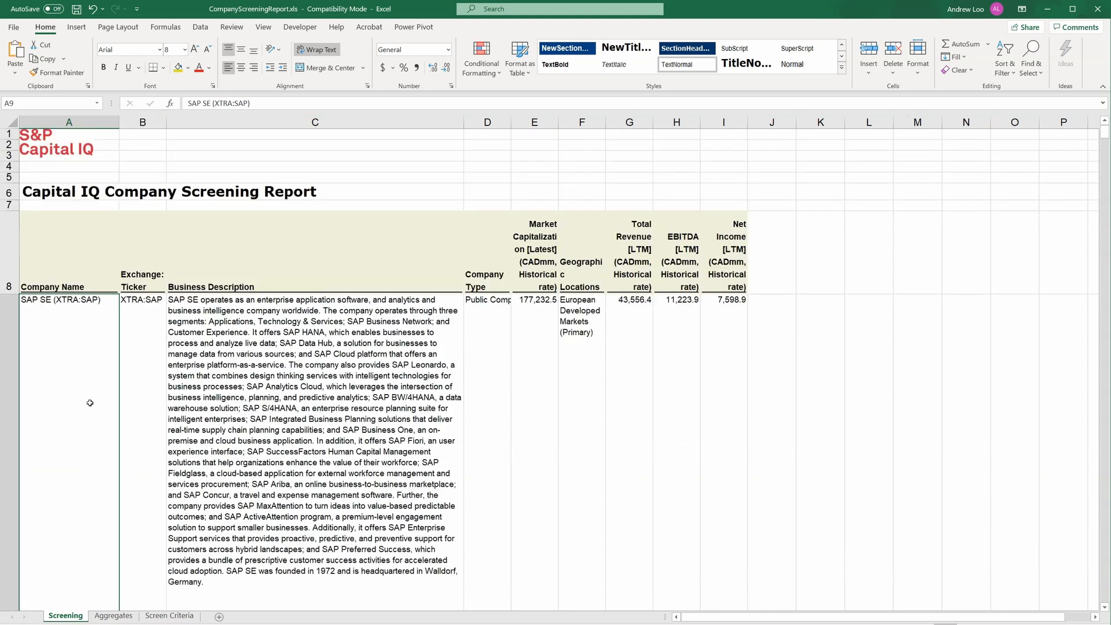
pyautogui.click(161, 393)
pyautogui.click(199, 393)
pyautogui.click(499, 386)
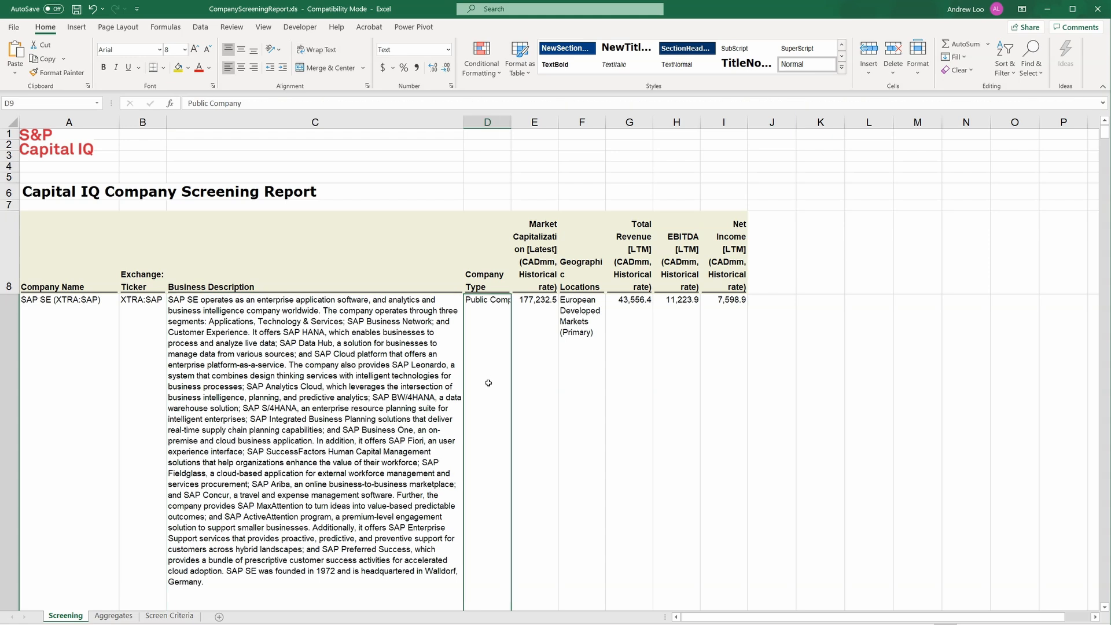
pyautogui.moveTo(626, 319); pyautogui.dragTo(724, 321)
pyautogui.scroll(-2, 701, 386)
pyautogui.scroll(-4, 701, 386)
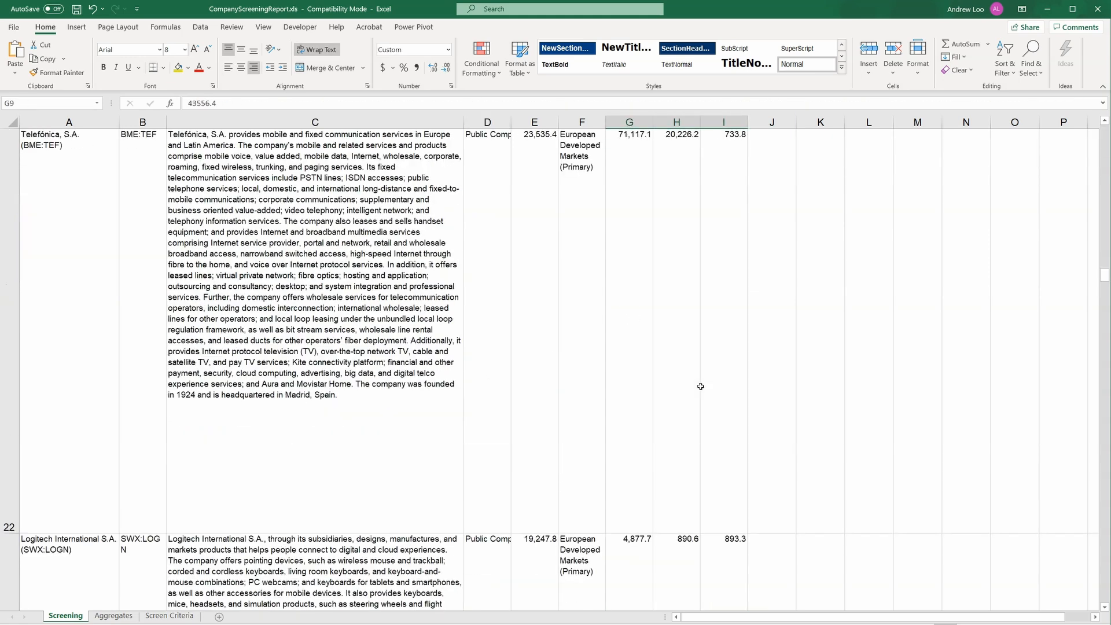
pyautogui.scroll(-5, 701, 387)
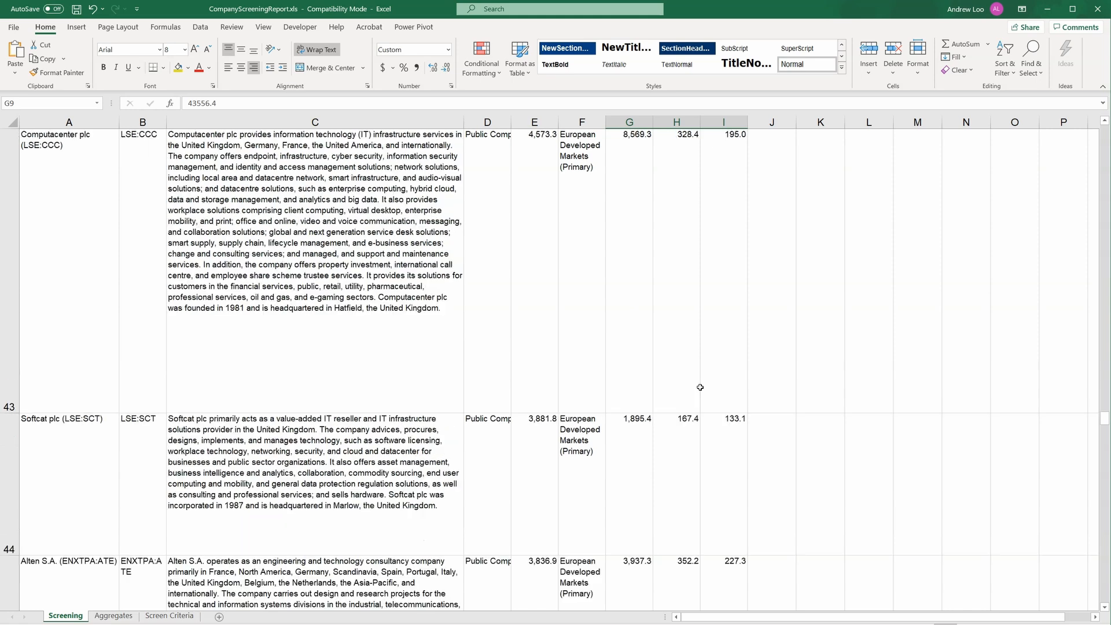
# Examine the business descriptions further down the exported list and the Total Revenue column
pyautogui.click(342, 494)
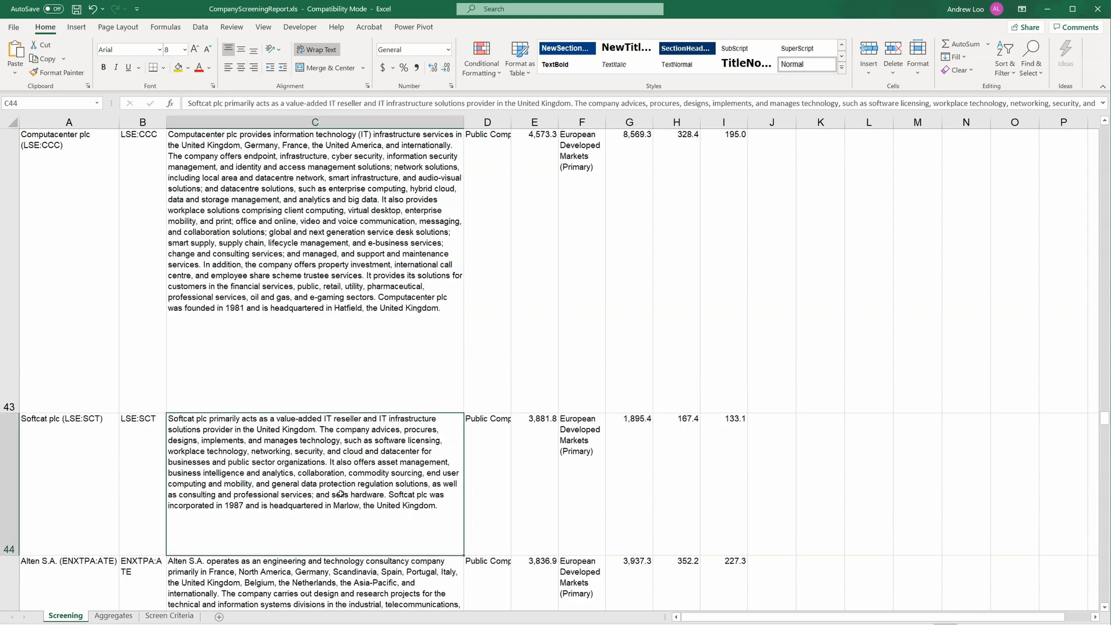
pyautogui.scroll(-13, 340, 494)
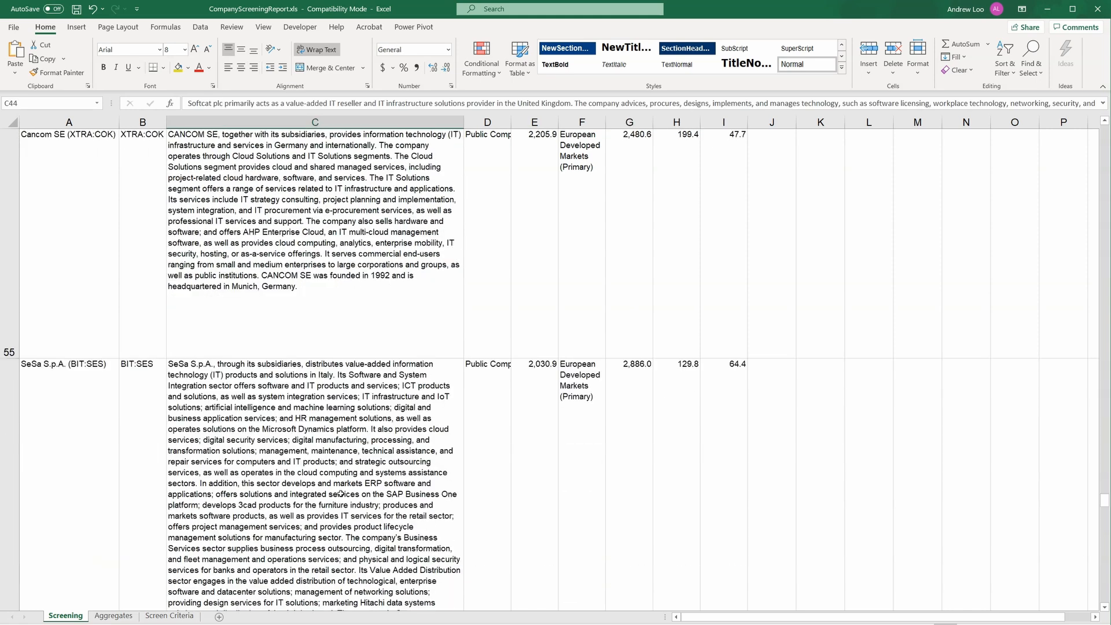
pyautogui.scroll(6, 340, 494)
pyautogui.scroll(-3, 341, 493)
pyautogui.scroll(2, 341, 493)
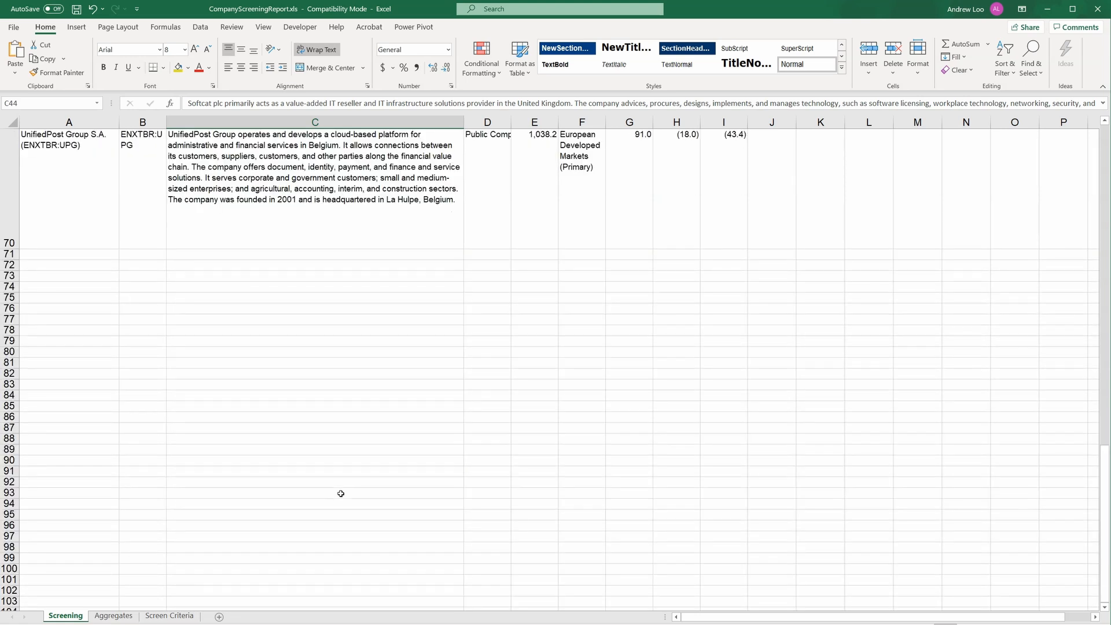
pyautogui.scroll(1, 341, 494)
pyautogui.click(251, 413)
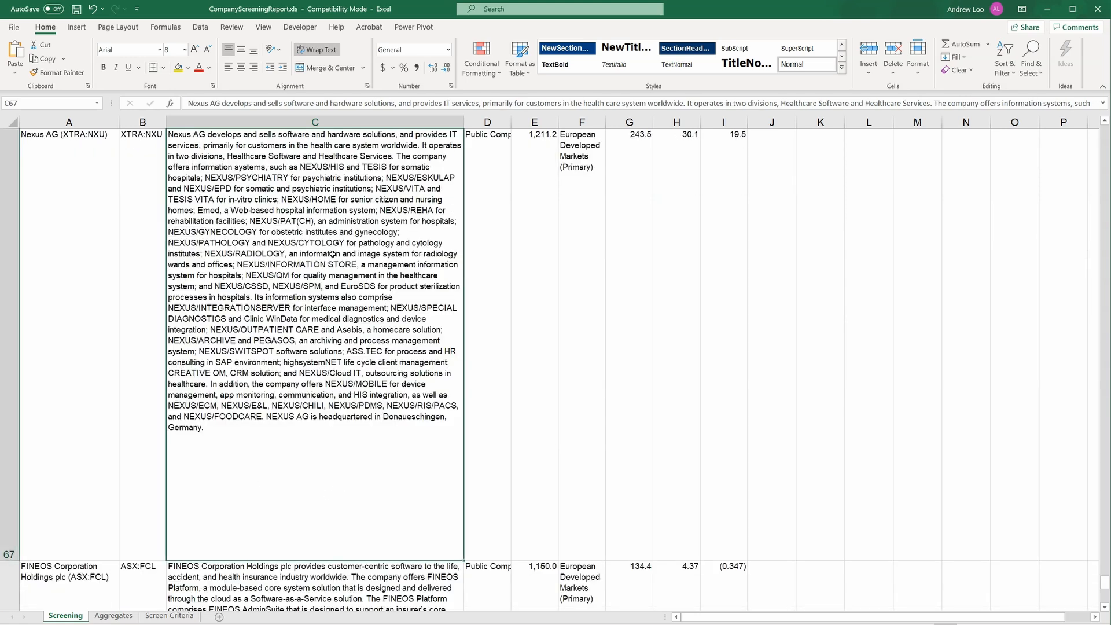
pyautogui.scroll(2, 344, 358)
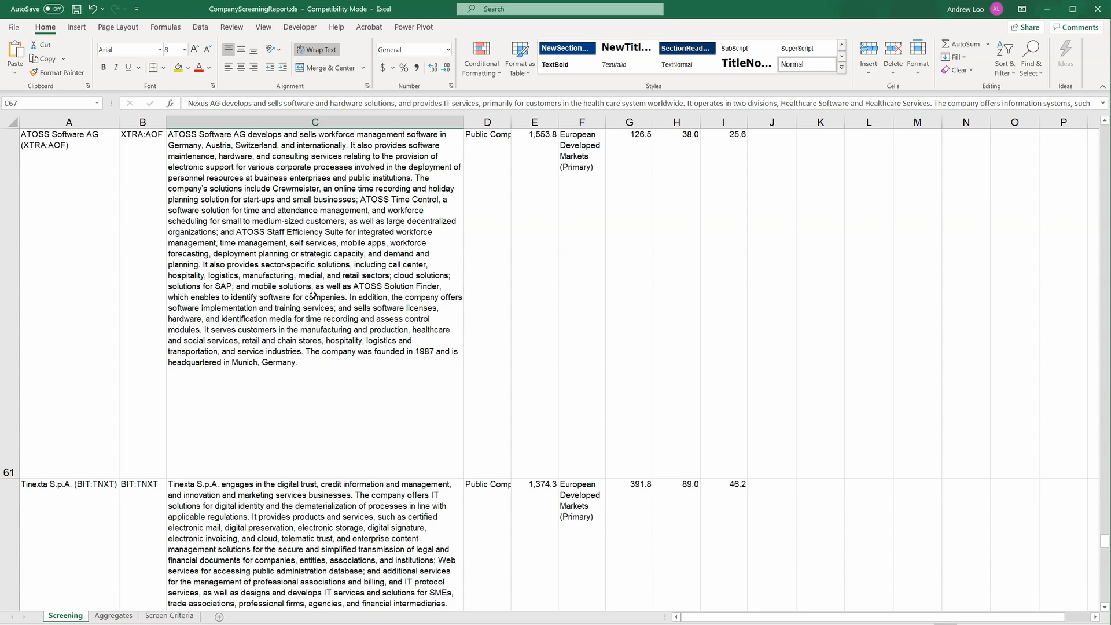
pyautogui.scroll(6, 355, 398)
pyautogui.scroll(12, 359, 401)
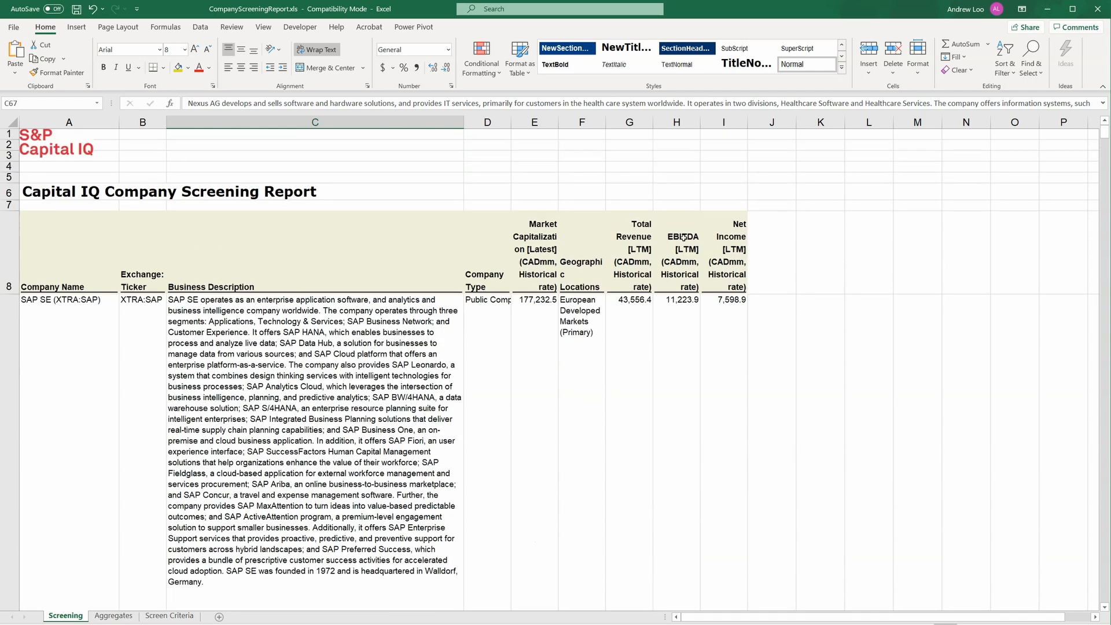
pyautogui.click(620, 333)
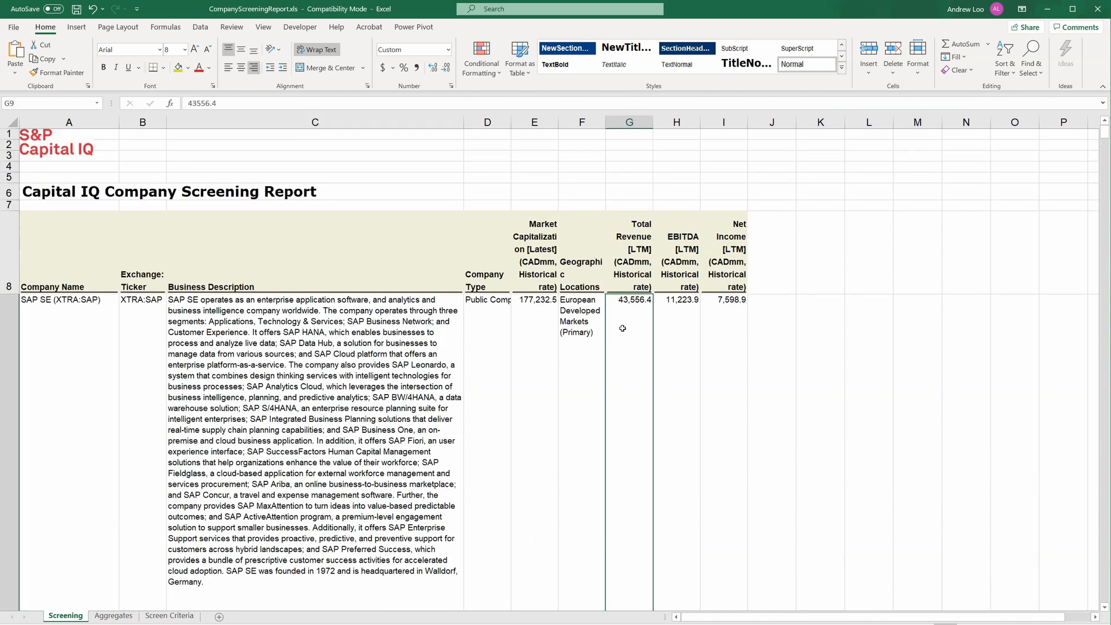
pyautogui.click(620, 122)
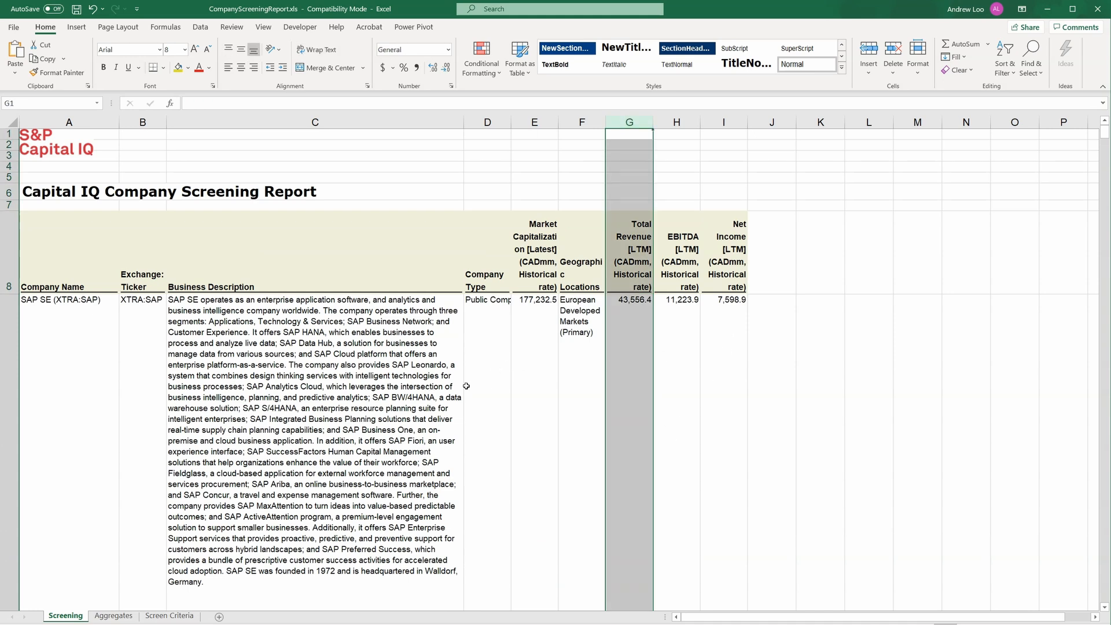
pyautogui.click(488, 384)
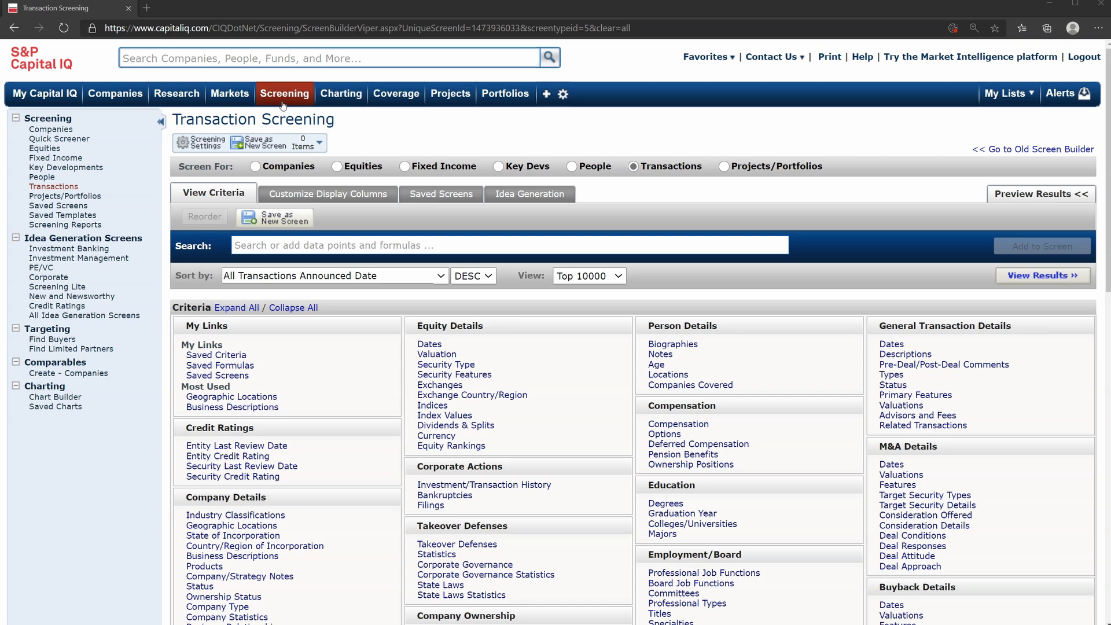
# Start a transaction screen in S&P Capital IQ and add an M&A valuation criterion of Total Transaction Value greater than 1000 (CADmm)
pyautogui.moveTo(283, 105)
pyautogui.click(64, 207)
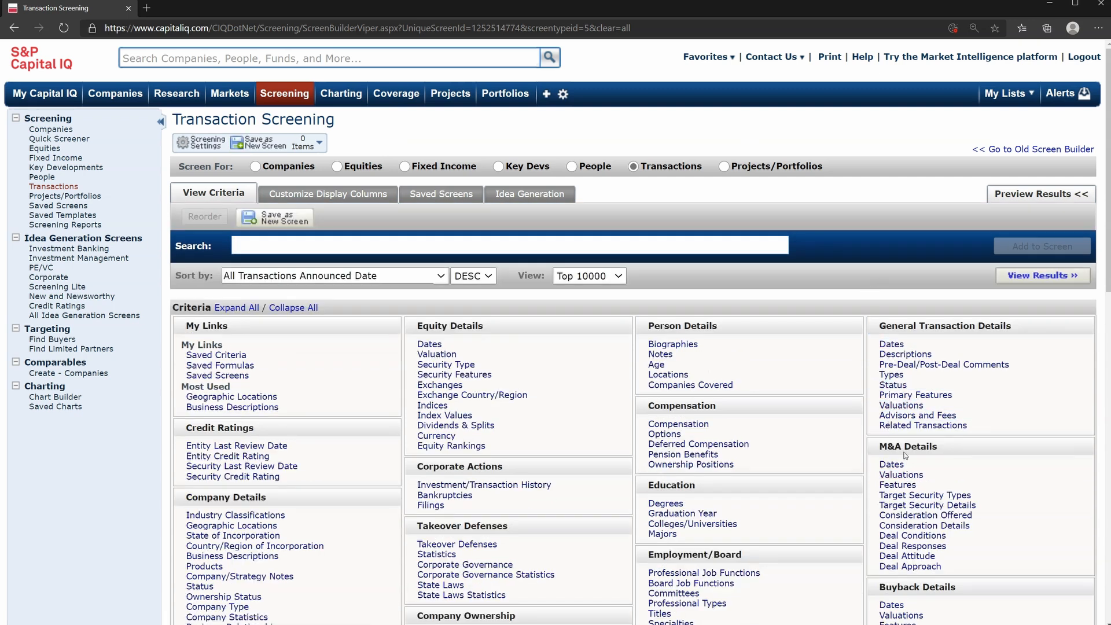
pyautogui.click(907, 475)
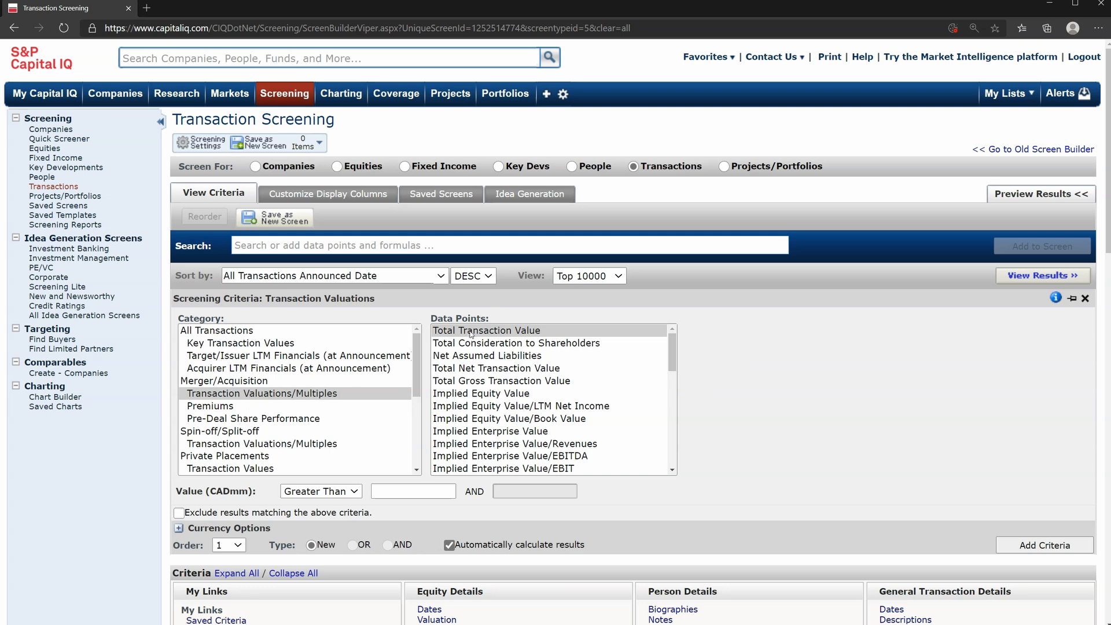
pyautogui.click(407, 490)
pyautogui.write('1000')
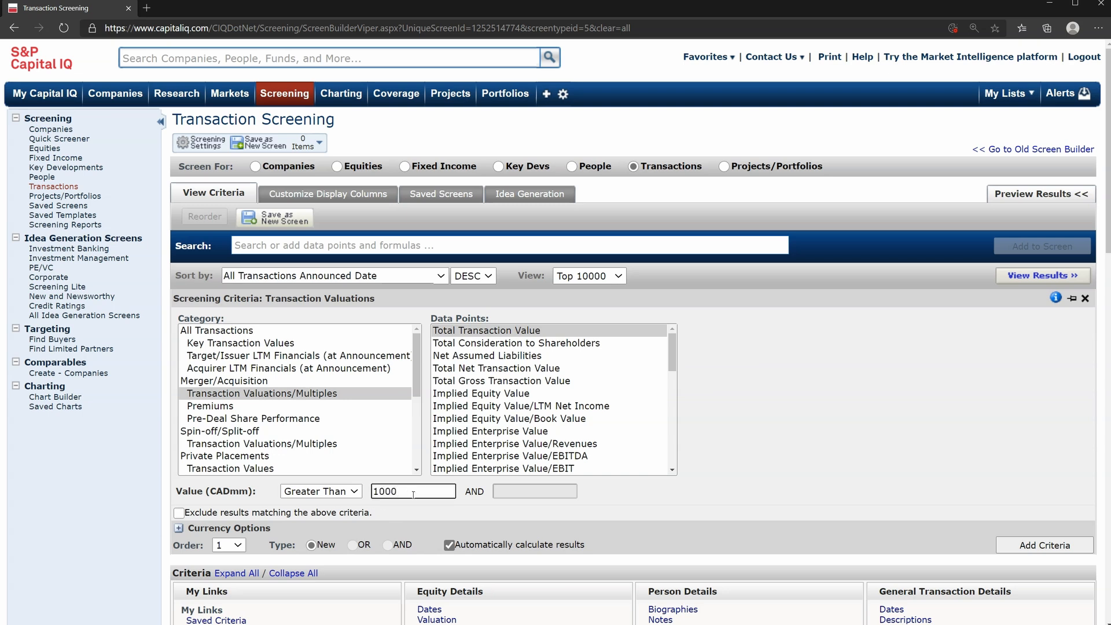
pyautogui.click(407, 522)
pyautogui.scroll(-2, 406, 522)
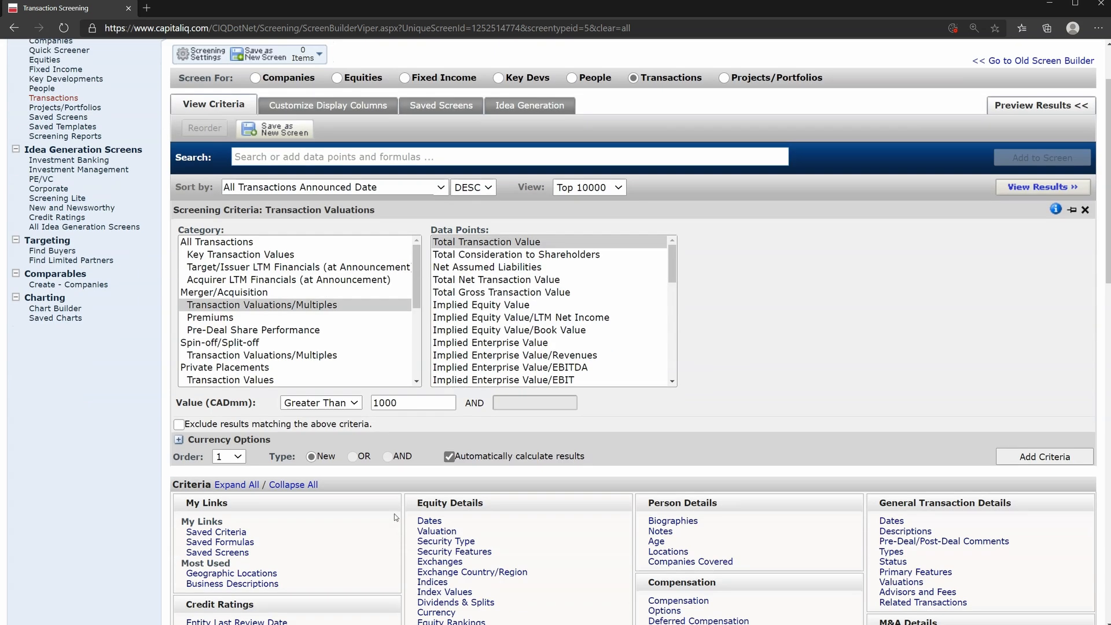
pyautogui.click(1017, 458)
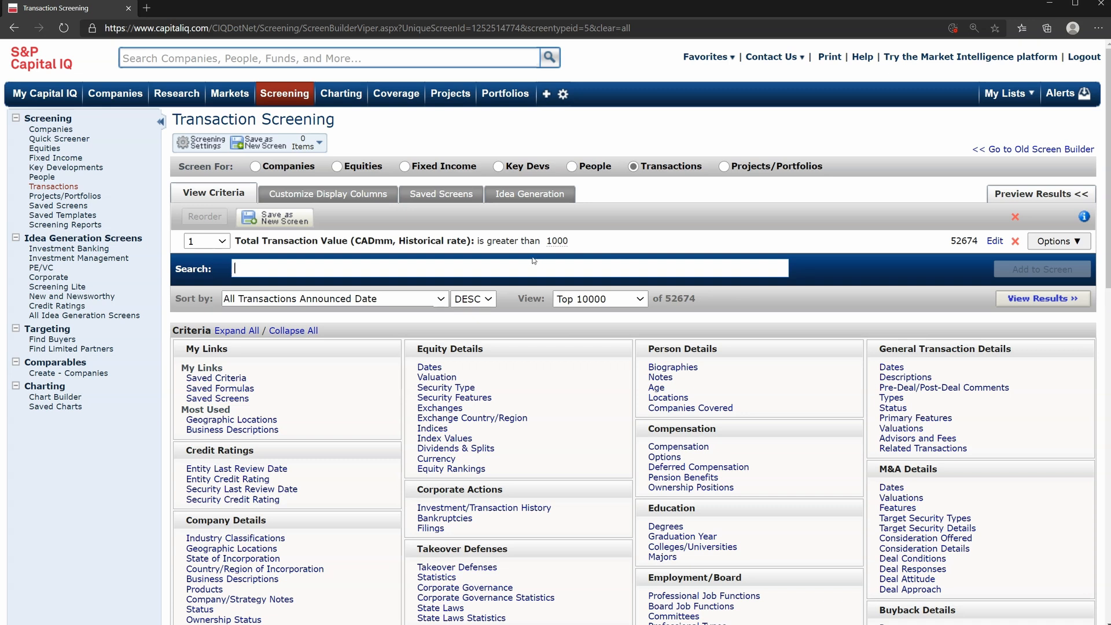
# Add Company Type criteria of Public Company for both the Target/Issuer and the Buyers/Investors transaction roles
pyautogui.scroll(-1, 573, 372)
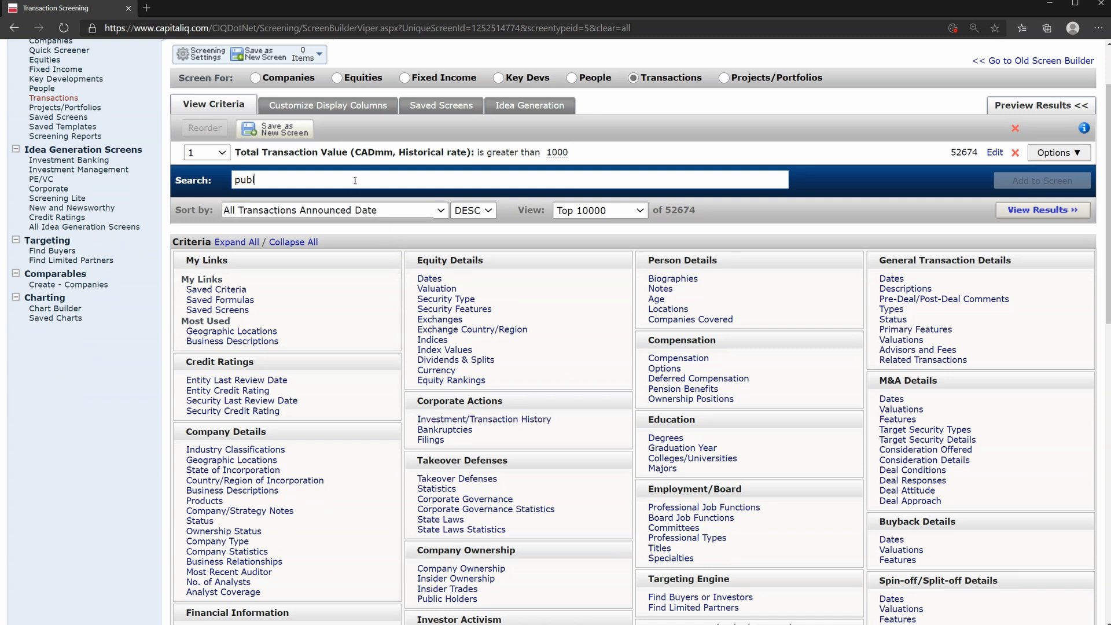
pyautogui.write('ic')
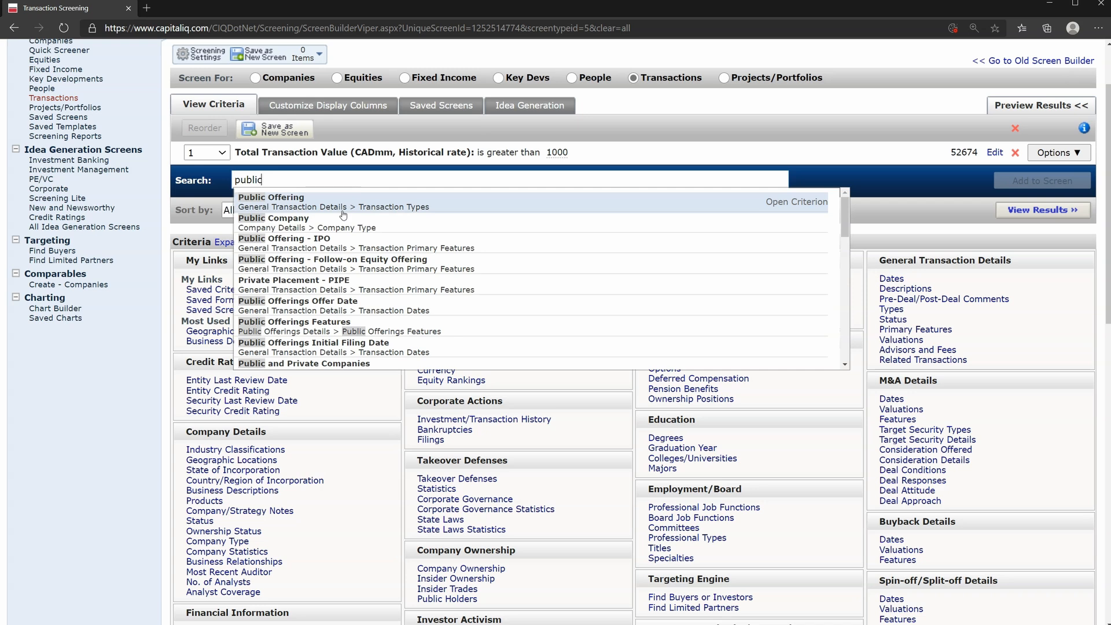
pyautogui.click(342, 222)
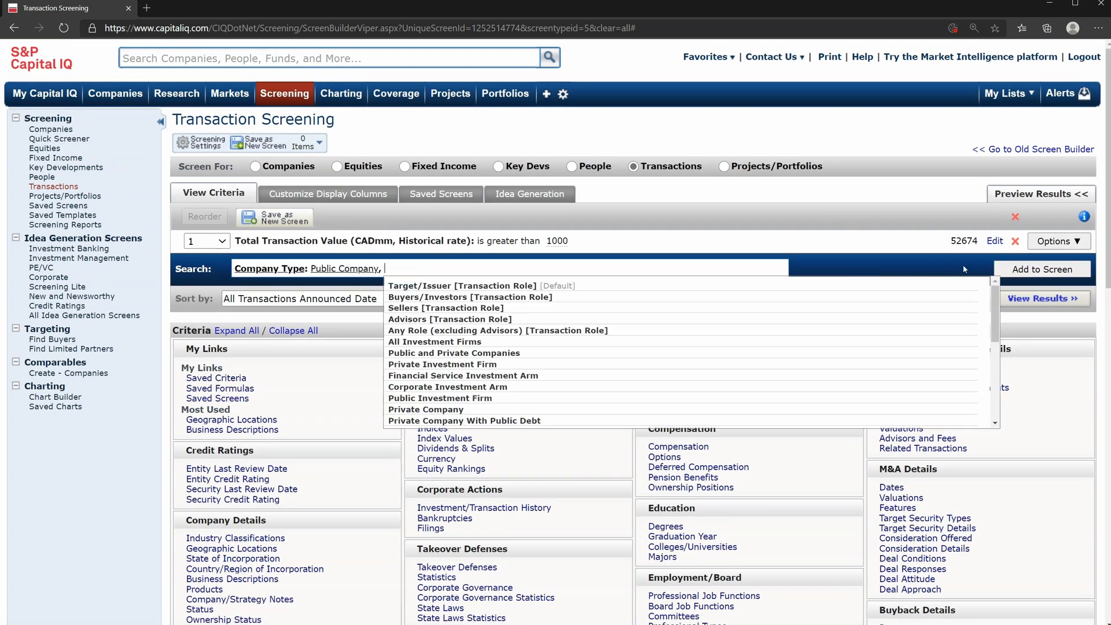
pyautogui.click(446, 286)
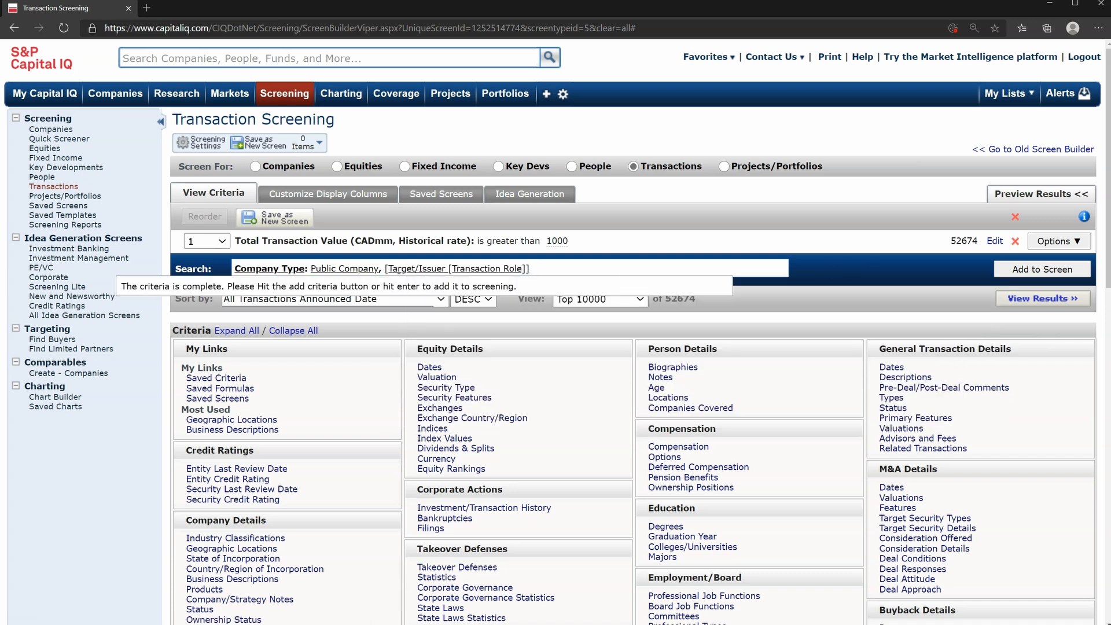
pyautogui.click(1016, 271)
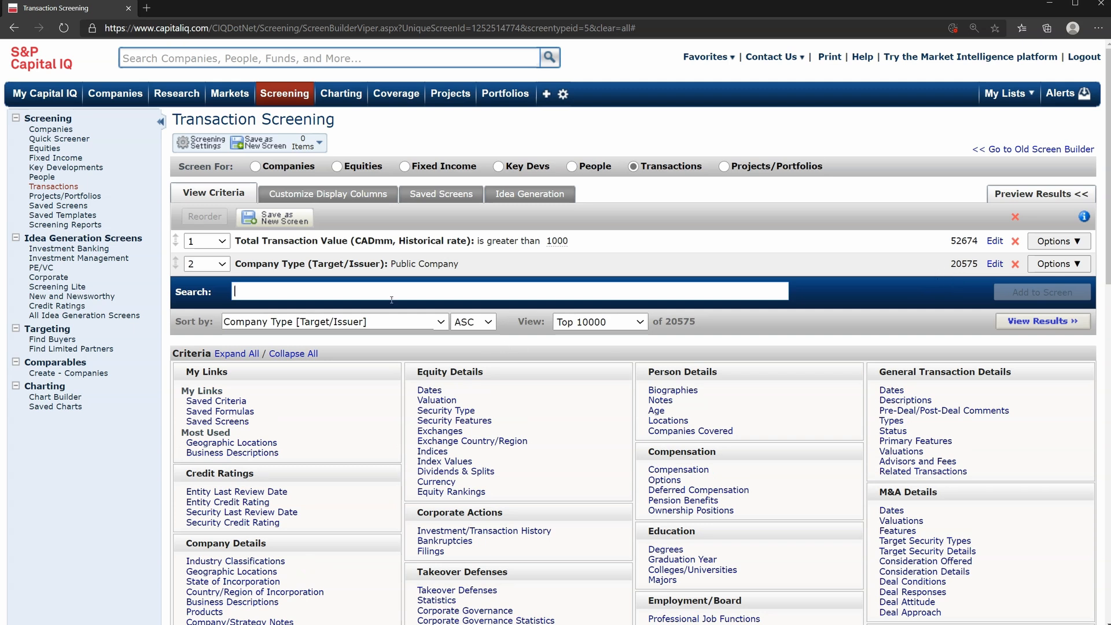
pyautogui.write('public')
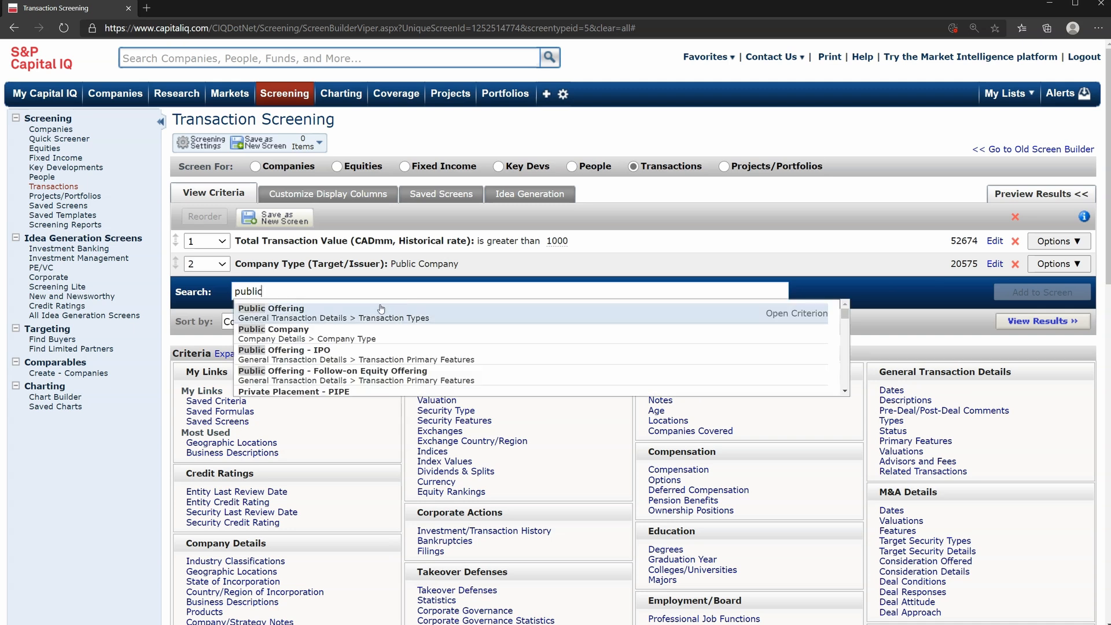
pyautogui.click(369, 334)
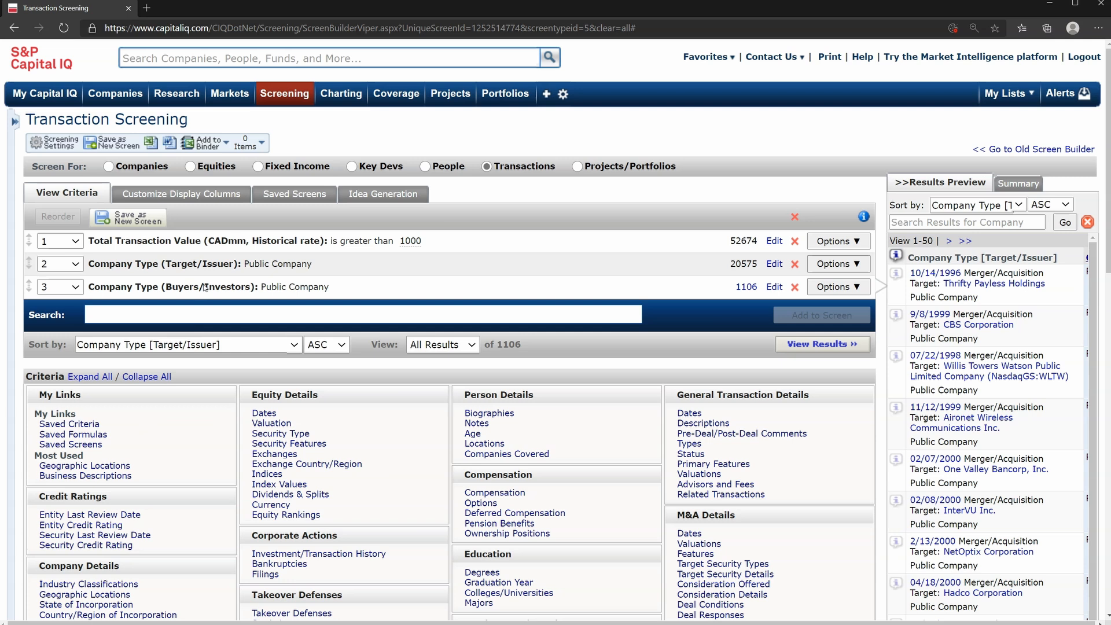
# Add a Business Description criterion with the keyword "cloud" for the Target/Issuer role
pyautogui.write('usiness desc')
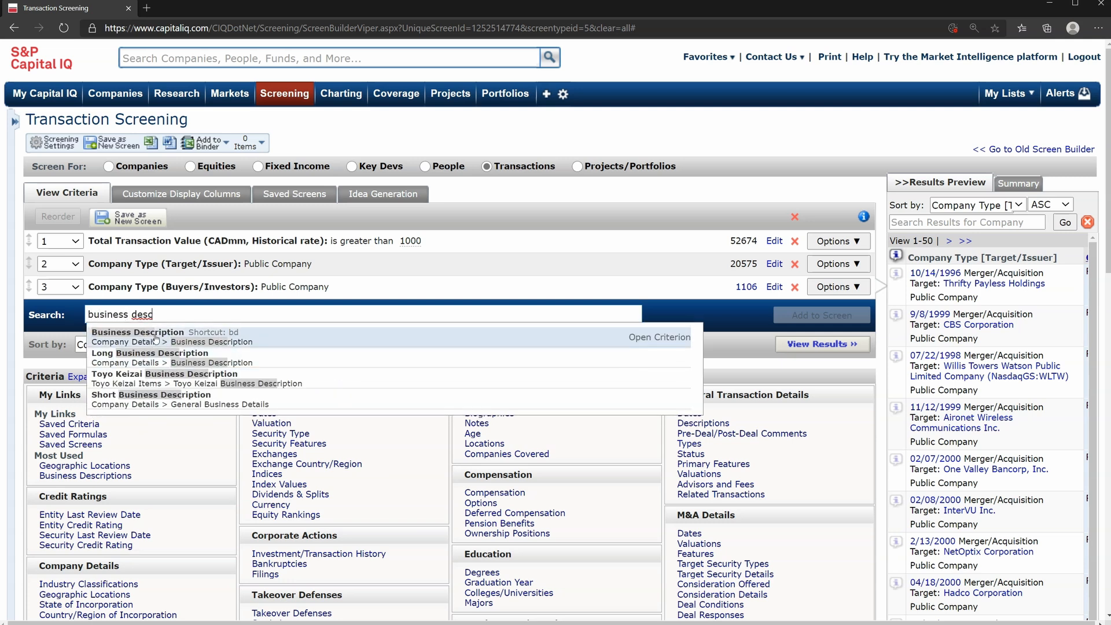
pyautogui.press('Return')
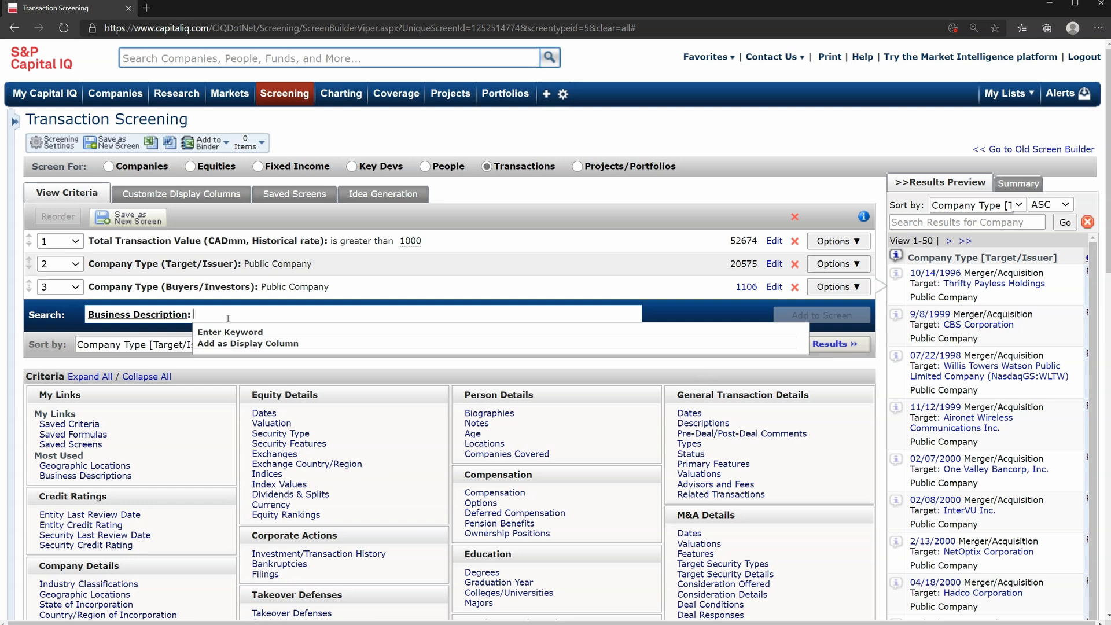
pyautogui.write('cloud')
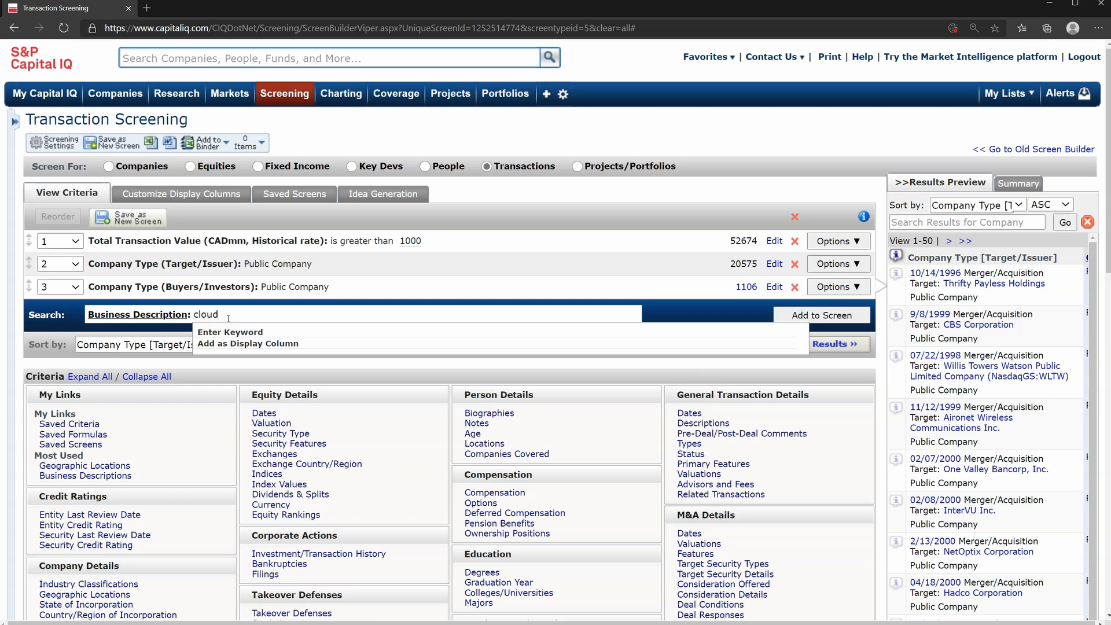
pyautogui.click(237, 332)
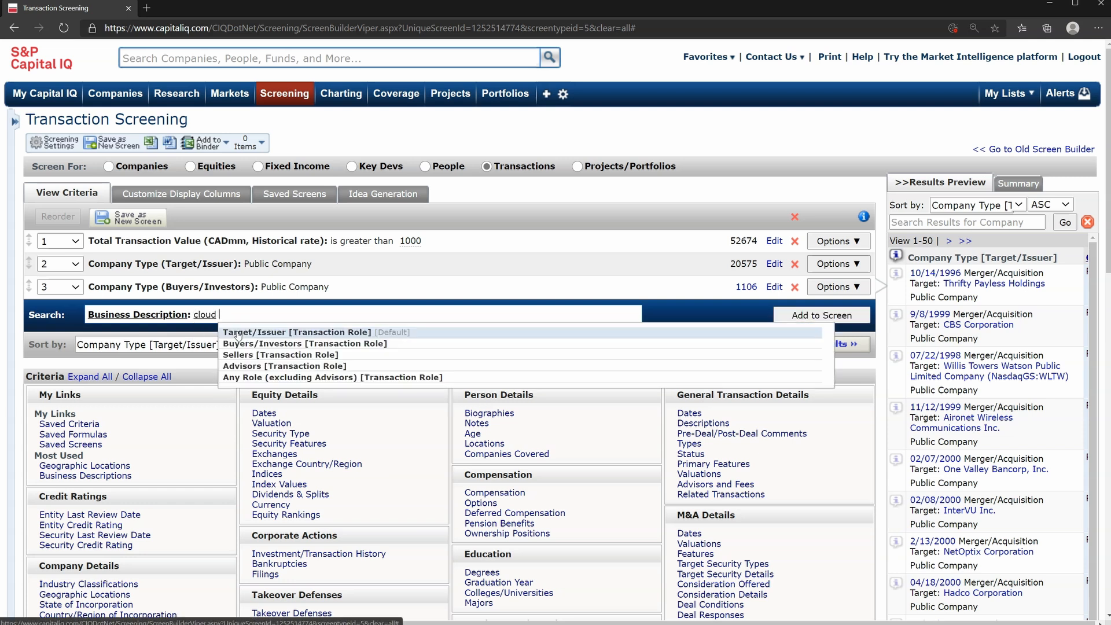
pyautogui.click(238, 335)
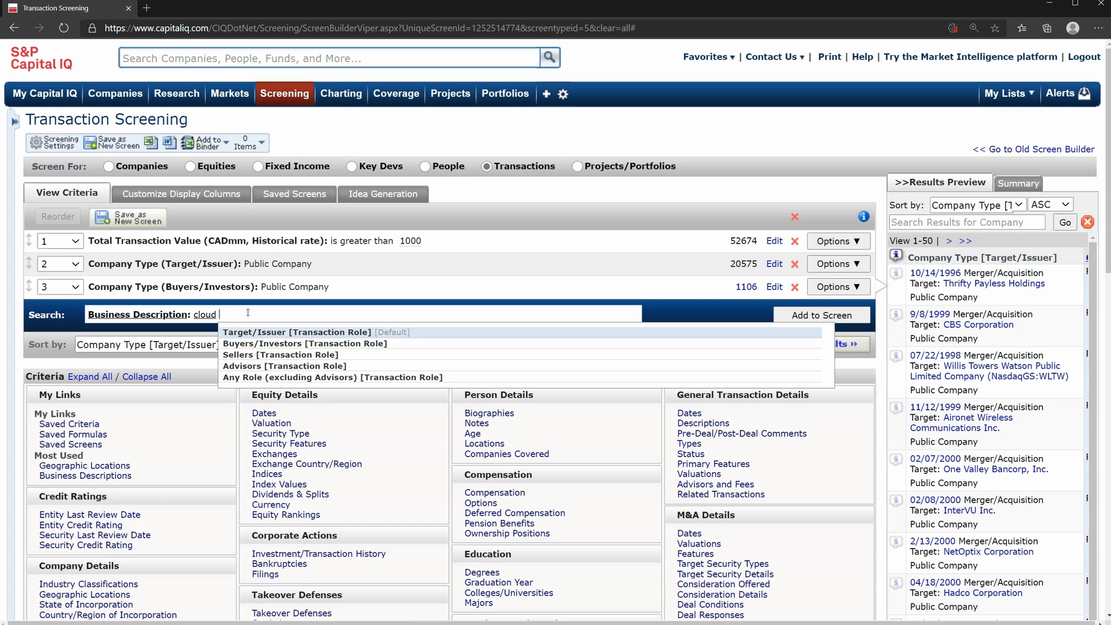
pyautogui.click(252, 334)
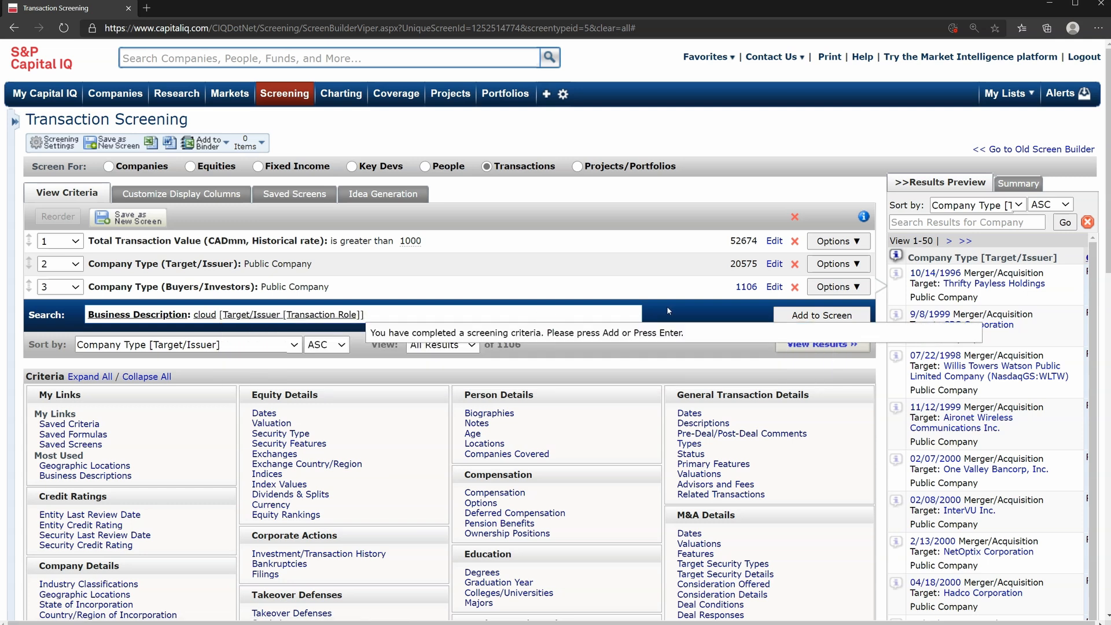
pyautogui.click(807, 320)
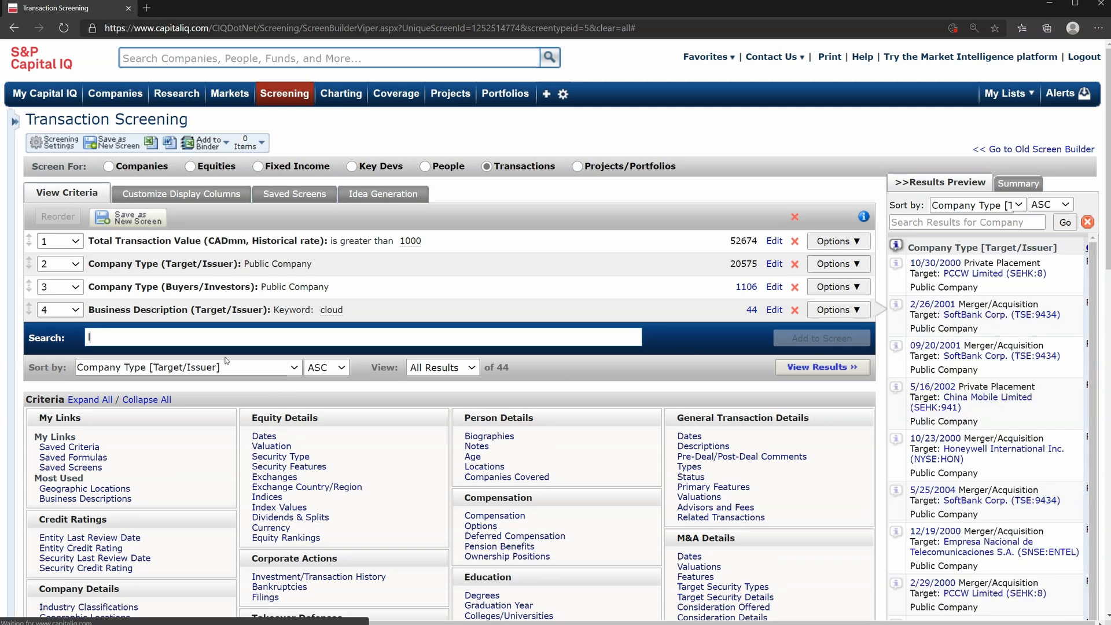
# Try a Geographic Locations criterion of Europe by headquarters only for the Target/Issuer, and remove it from the screen
pyautogui.write('location')
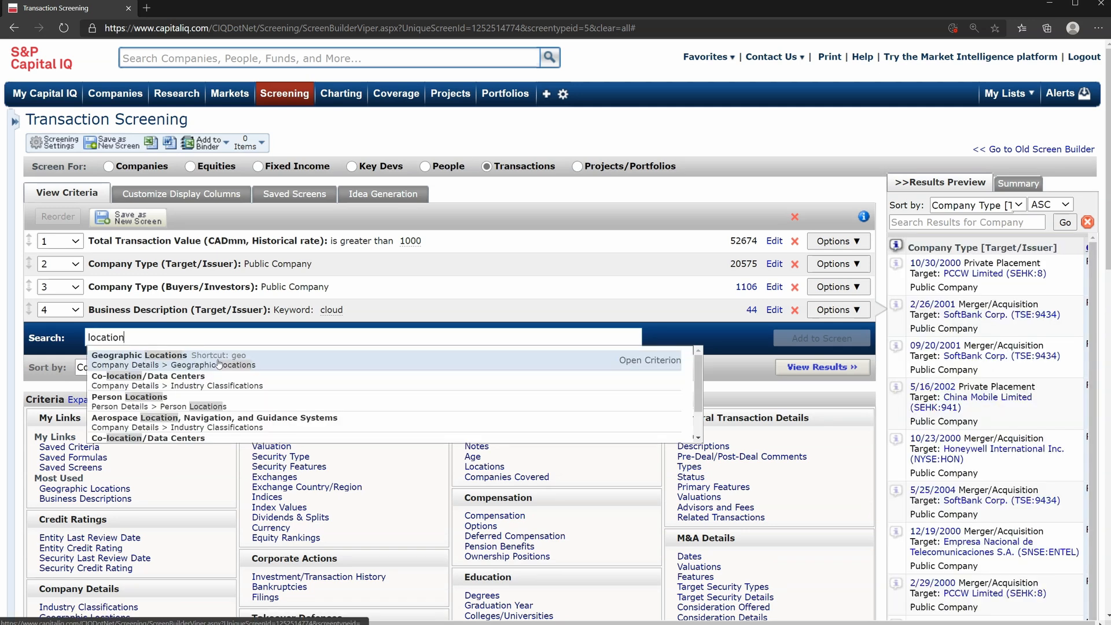
pyautogui.click(208, 366)
pyautogui.write('europ')
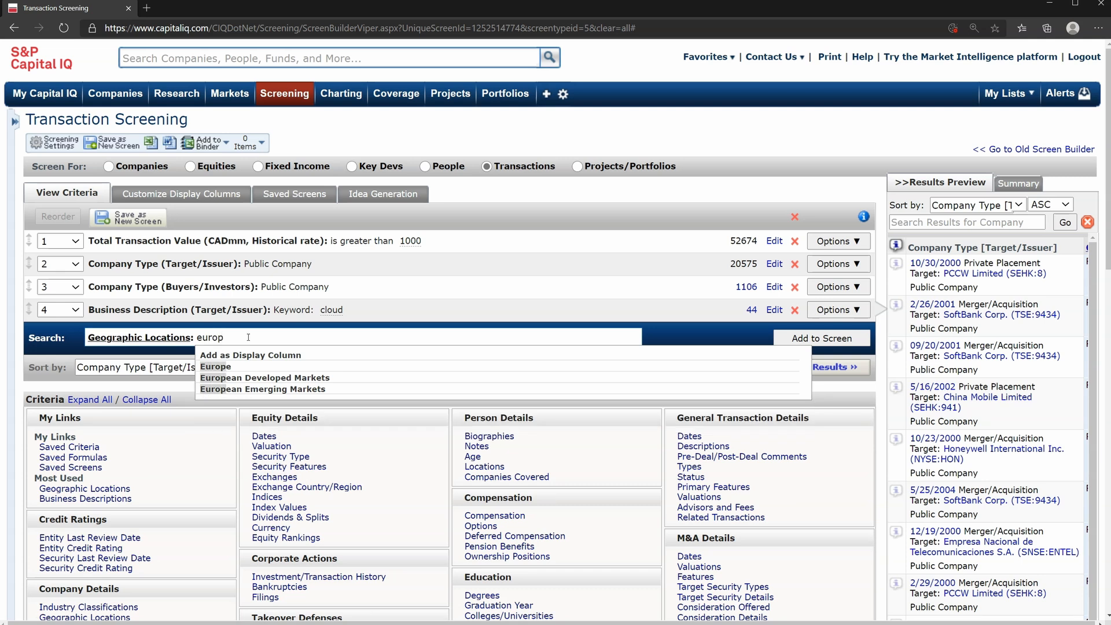
pyautogui.click(228, 366)
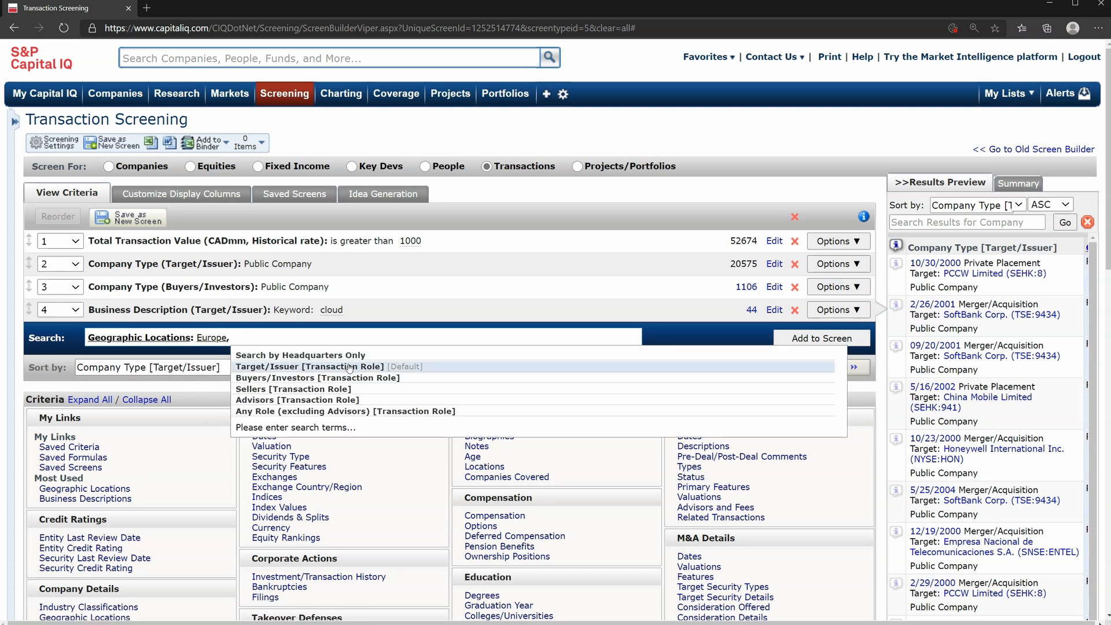
pyautogui.click(315, 356)
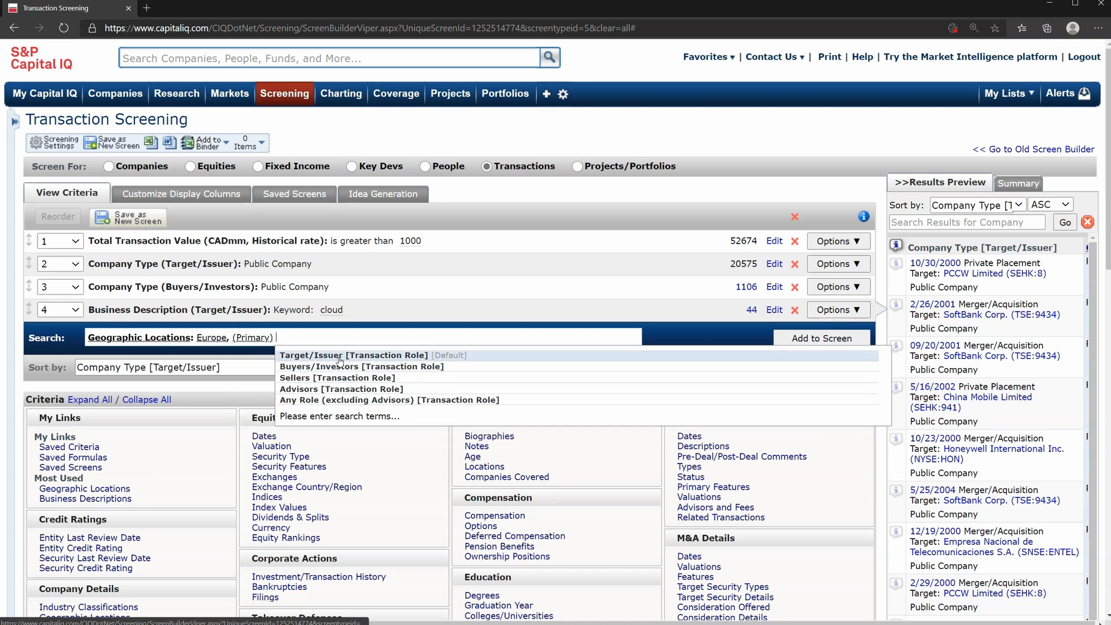
pyautogui.click(340, 355)
pyautogui.click(840, 340)
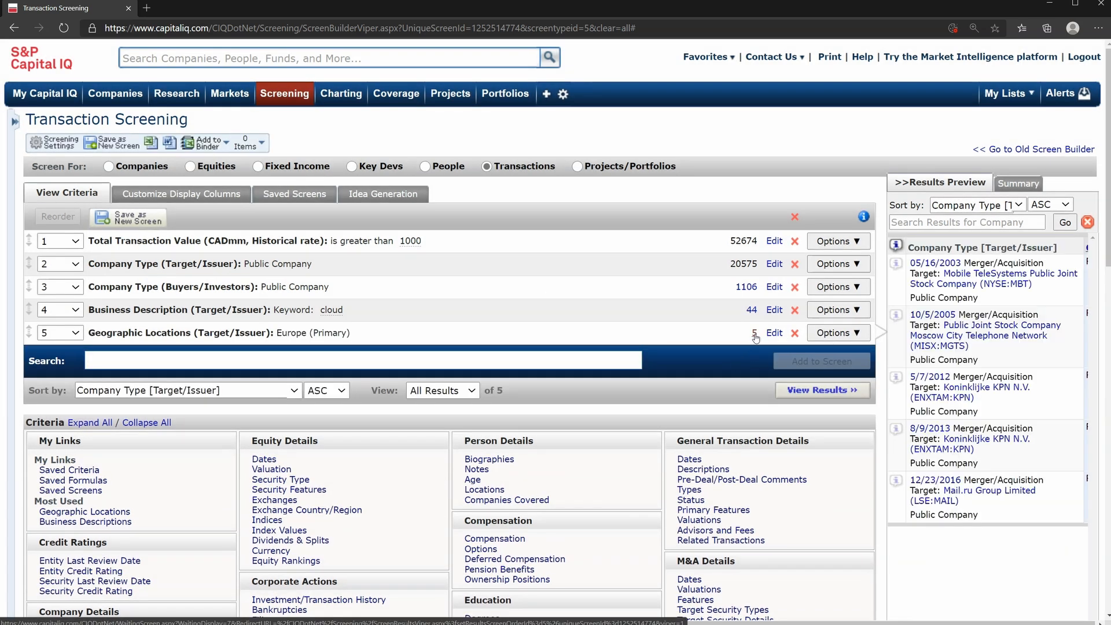
pyautogui.click(795, 334)
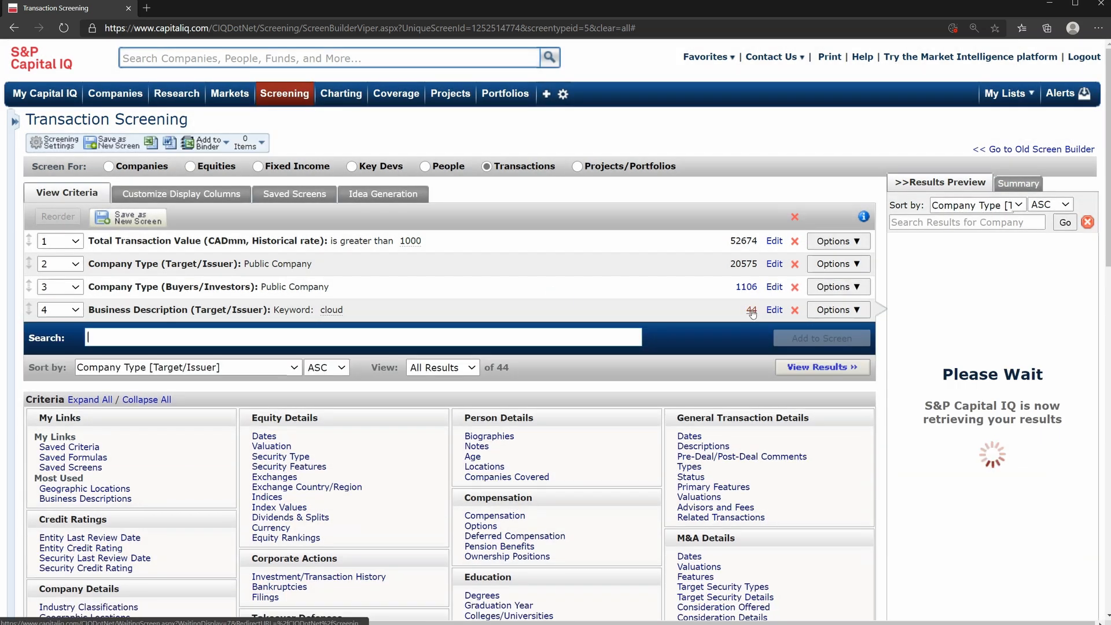
# Open the screening results and add a TEV/LTM EBITDA display column set to Latest for the Target/Issuer
pyautogui.click(799, 369)
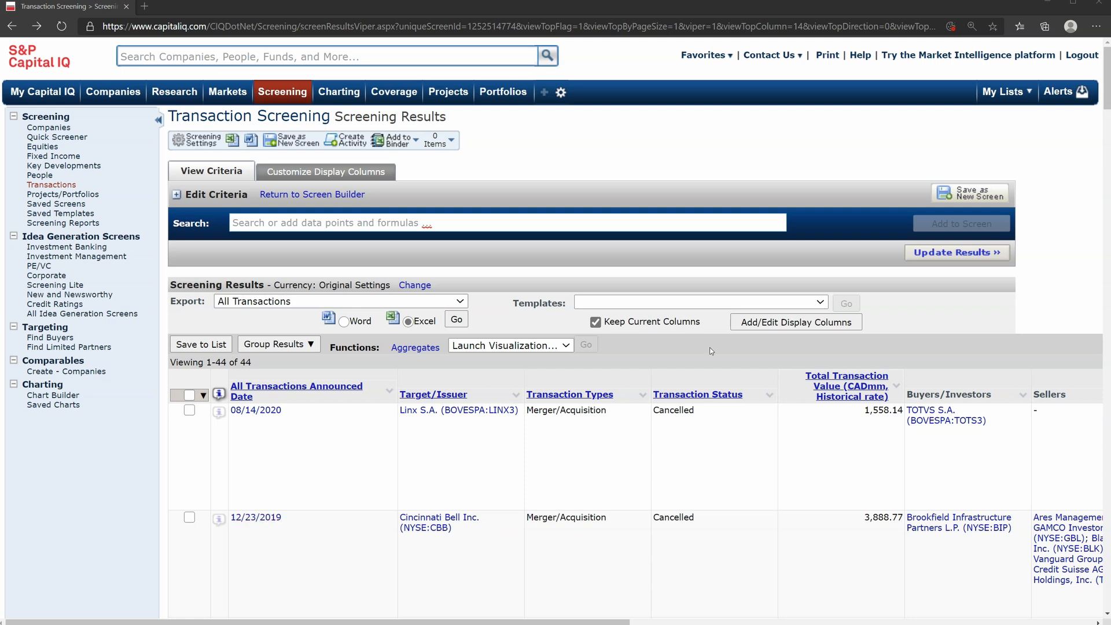
pyautogui.click(746, 322)
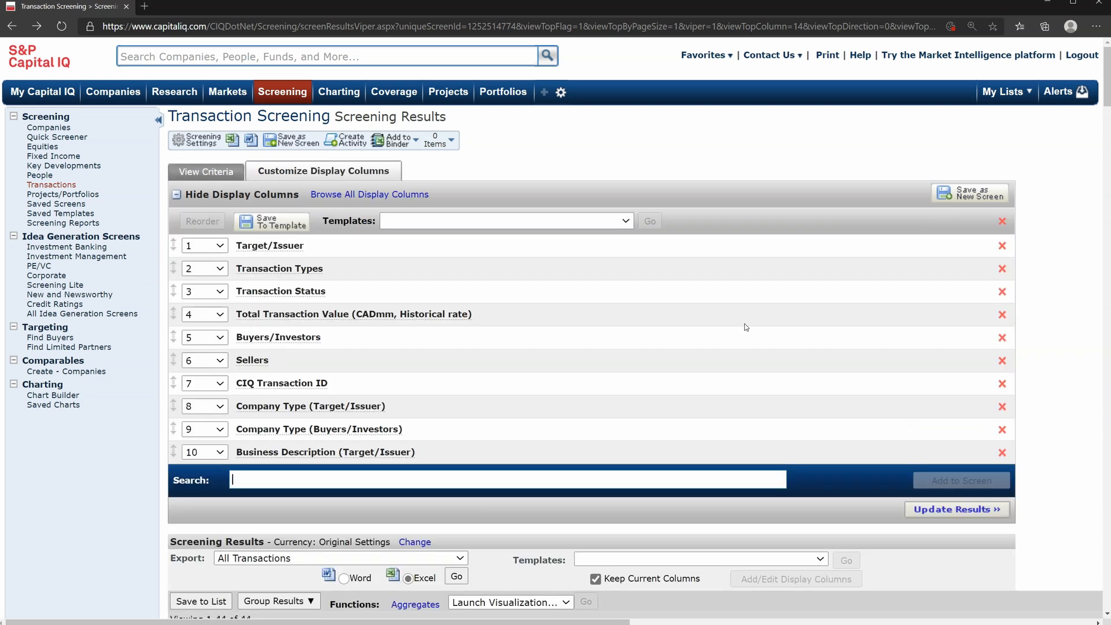
pyautogui.scroll(-3, 746, 327)
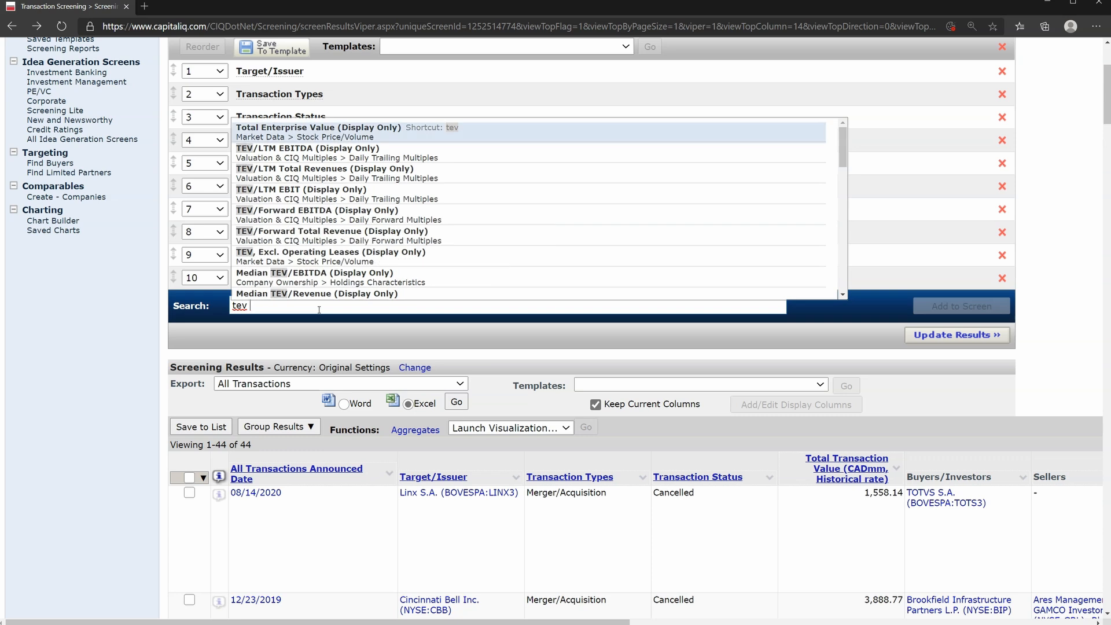
pyautogui.click(329, 157)
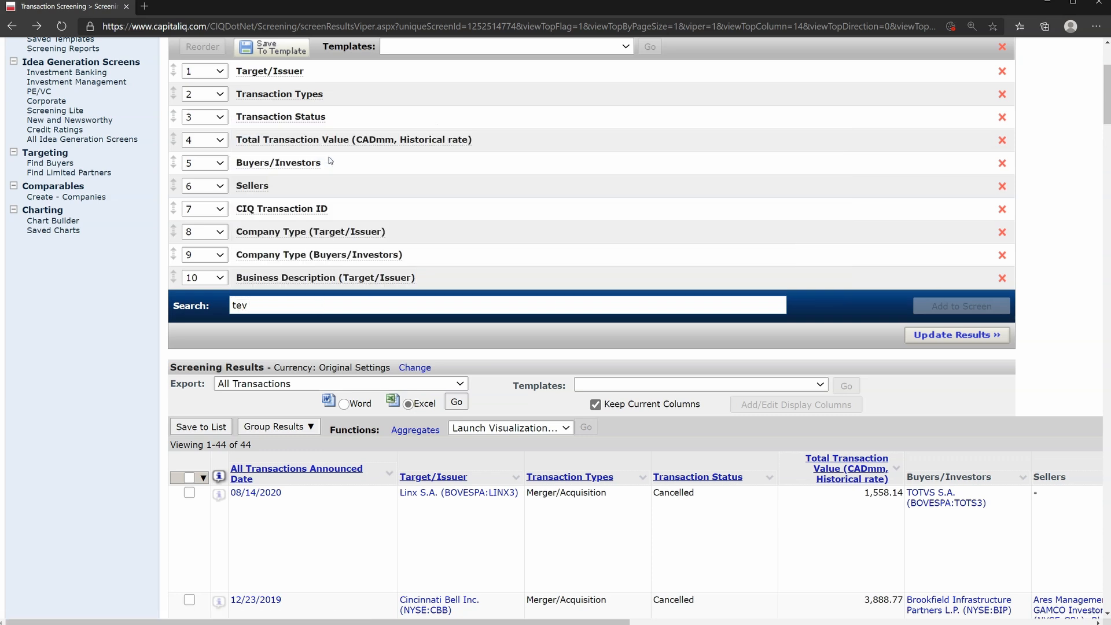
pyautogui.click(322, 304)
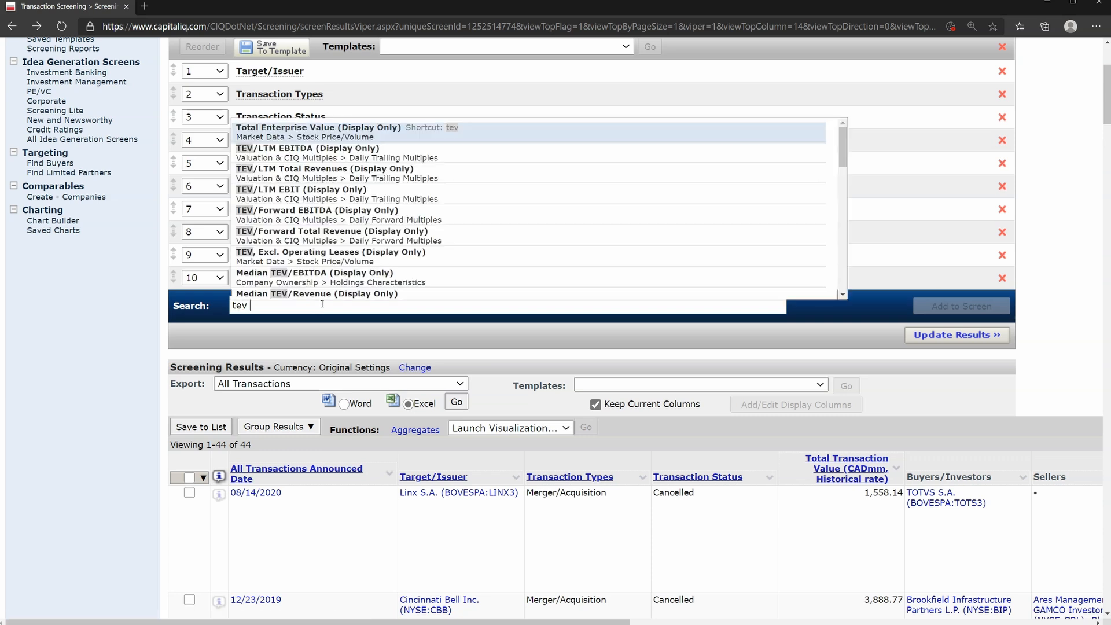
pyautogui.click(369, 158)
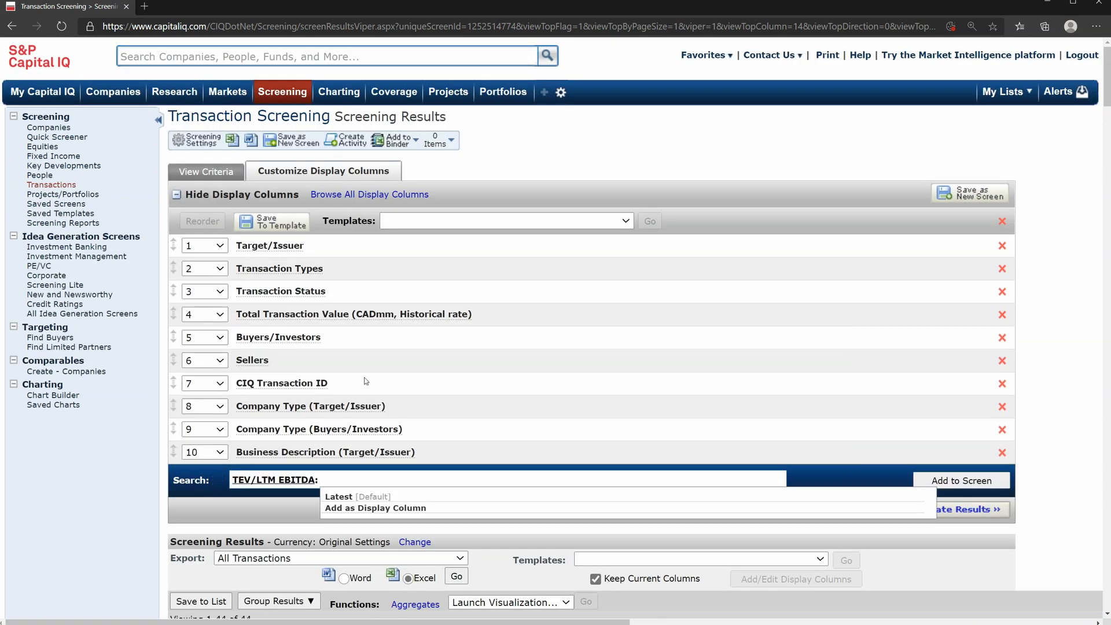
pyautogui.click(348, 496)
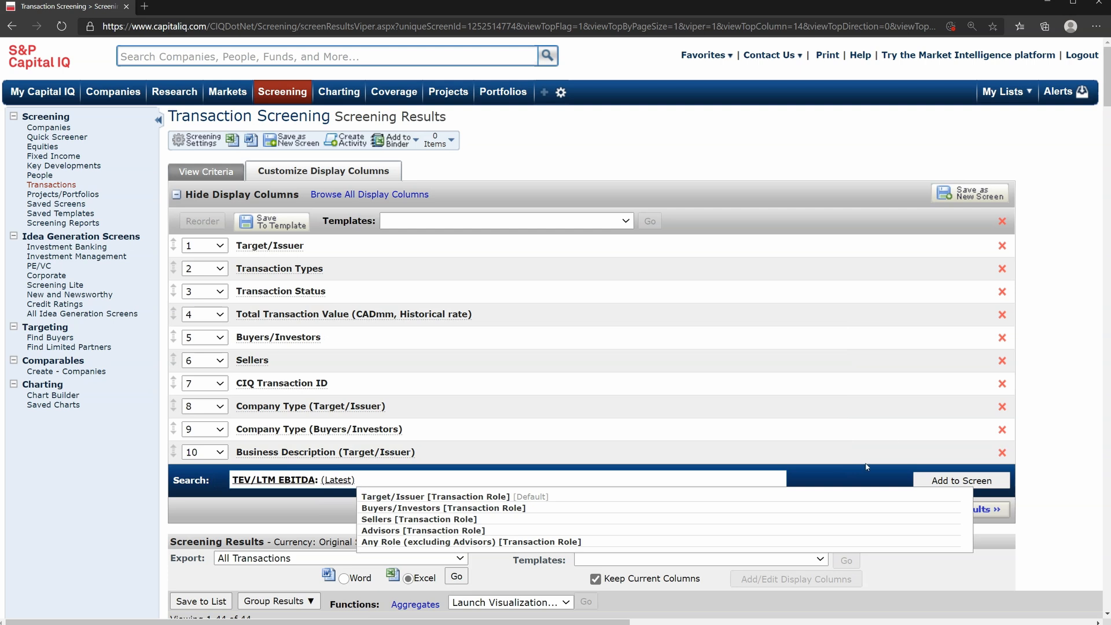
pyautogui.click(513, 497)
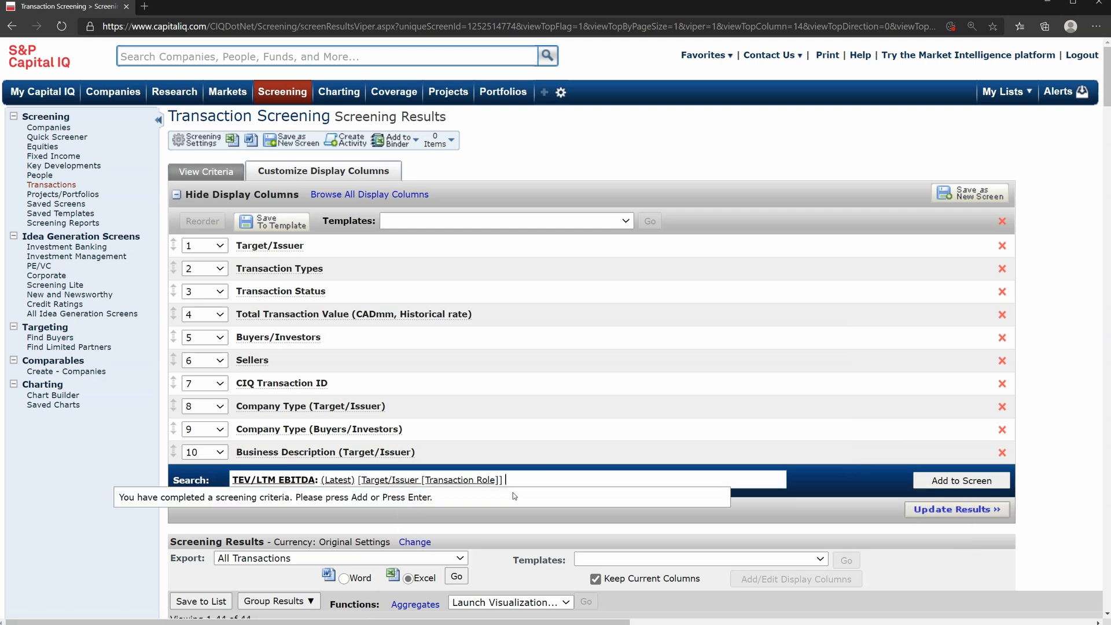
pyautogui.click(961, 481)
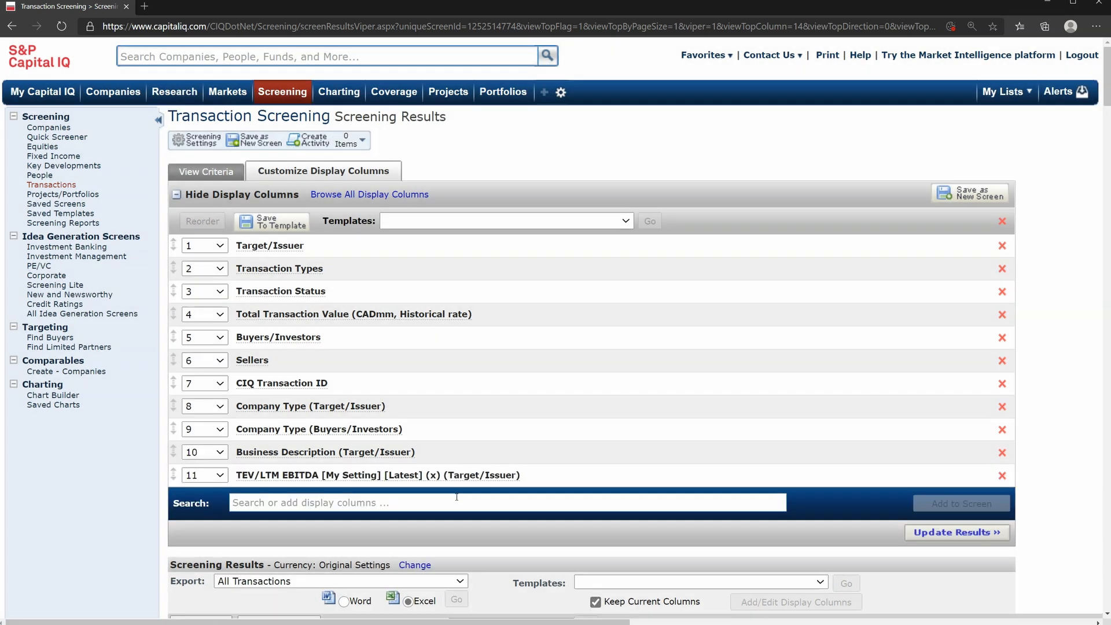
# Add a TEV/LTM Total Revenues display column set to Latest for the Target/Issuer and update the results
pyautogui.click(458, 499)
pyautogui.write('tev')
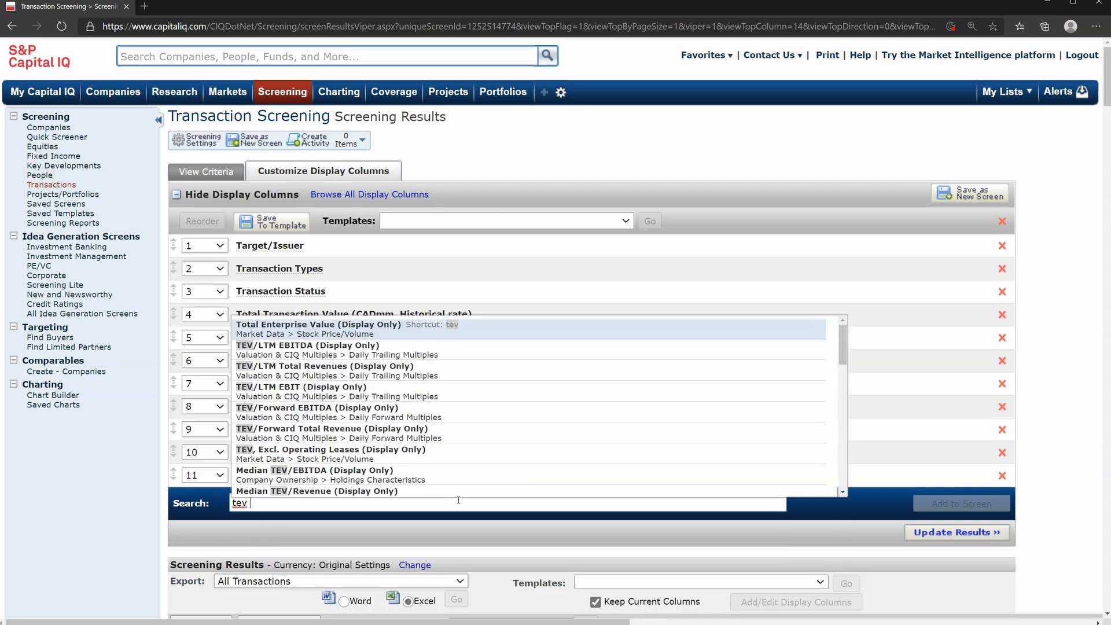
pyautogui.click(414, 564)
pyautogui.click(935, 503)
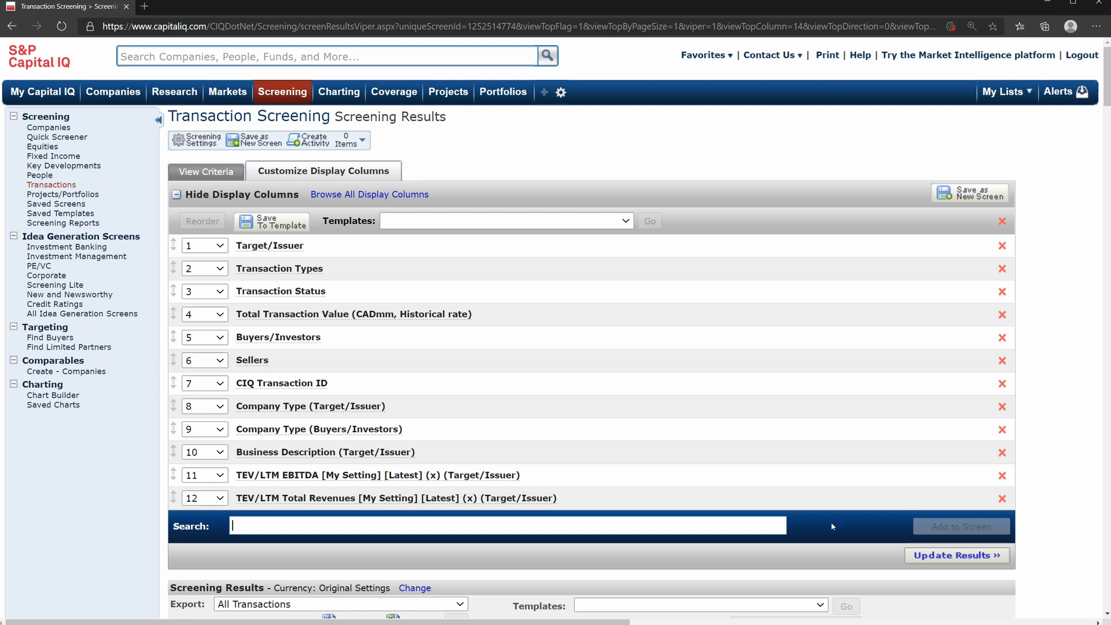
pyautogui.click(917, 557)
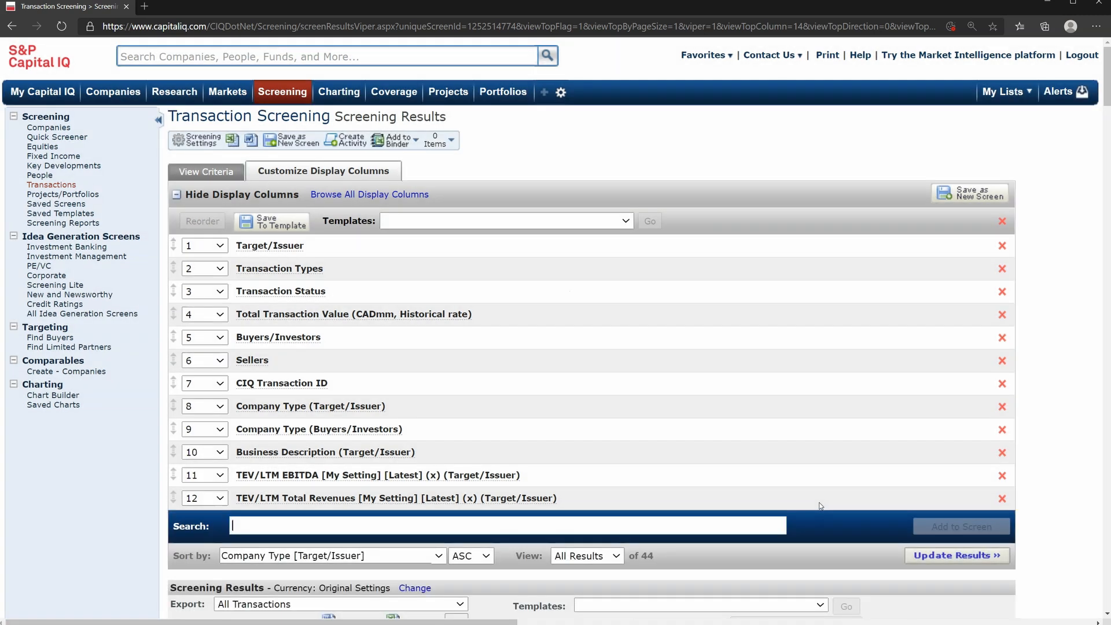
# Examine the TEV/LTM EBITDA and TEV/LTM Total Revenues columns alongside the targets' business descriptions in the results
pyautogui.scroll(-5, 820, 506)
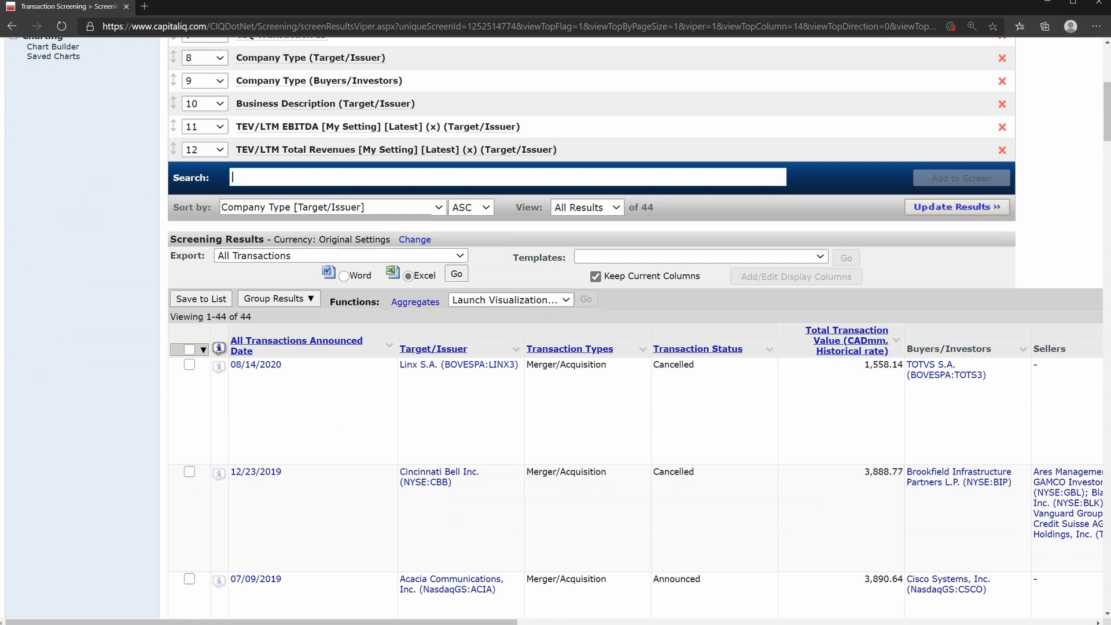
pyautogui.hscroll(15, 865, 583)
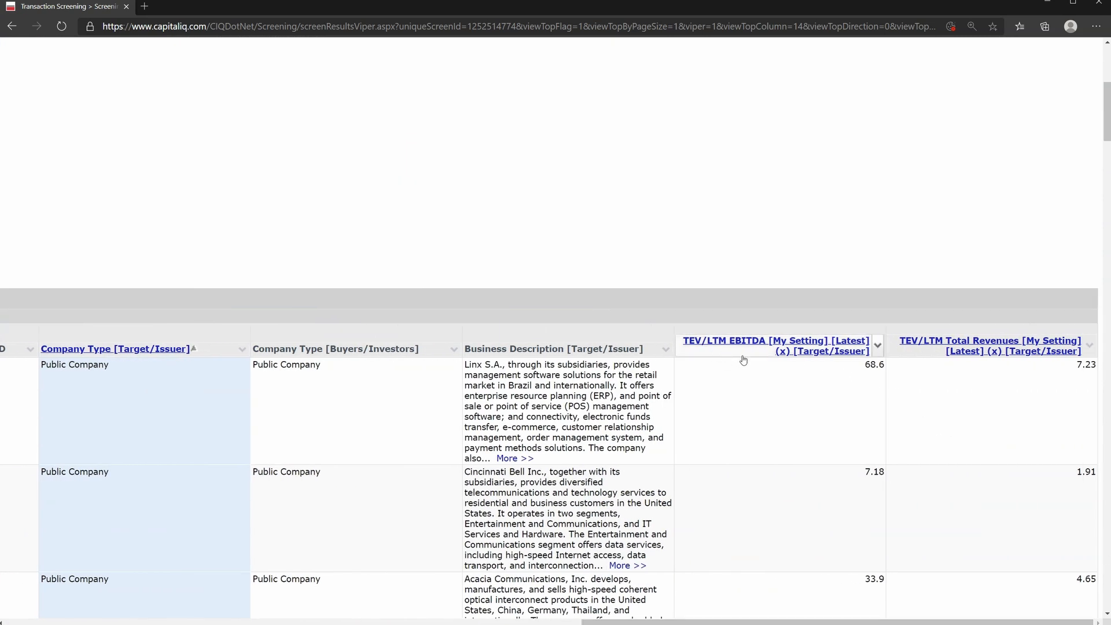
pyautogui.scroll(-15, 962, 488)
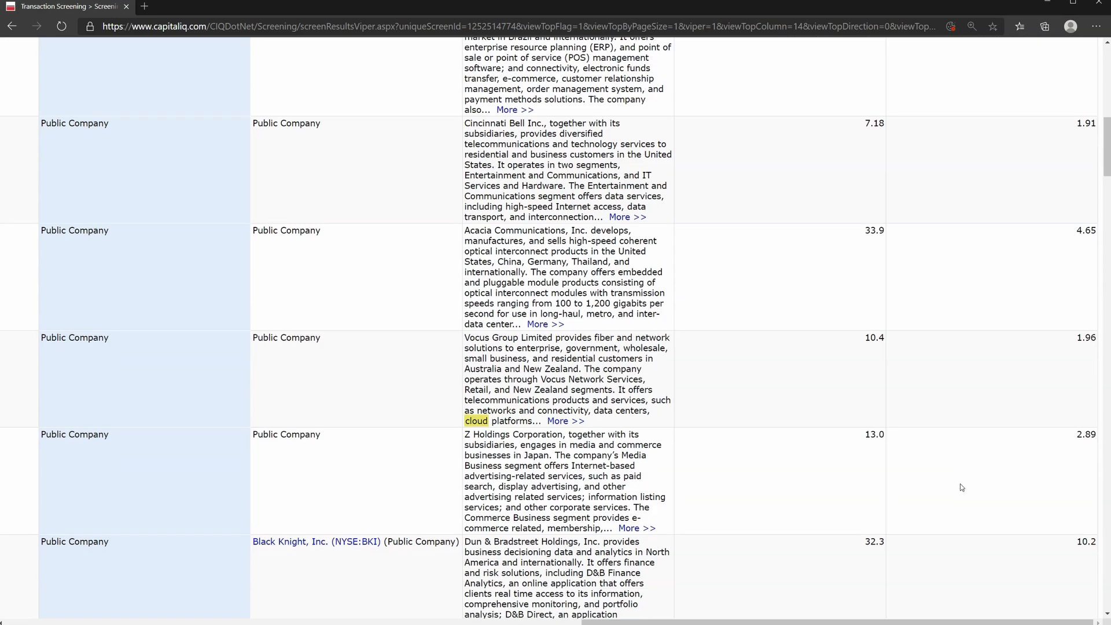
# Export all transactions in the screening results to Excel and open the downloaded report
pyautogui.scroll(-20, 961, 487)
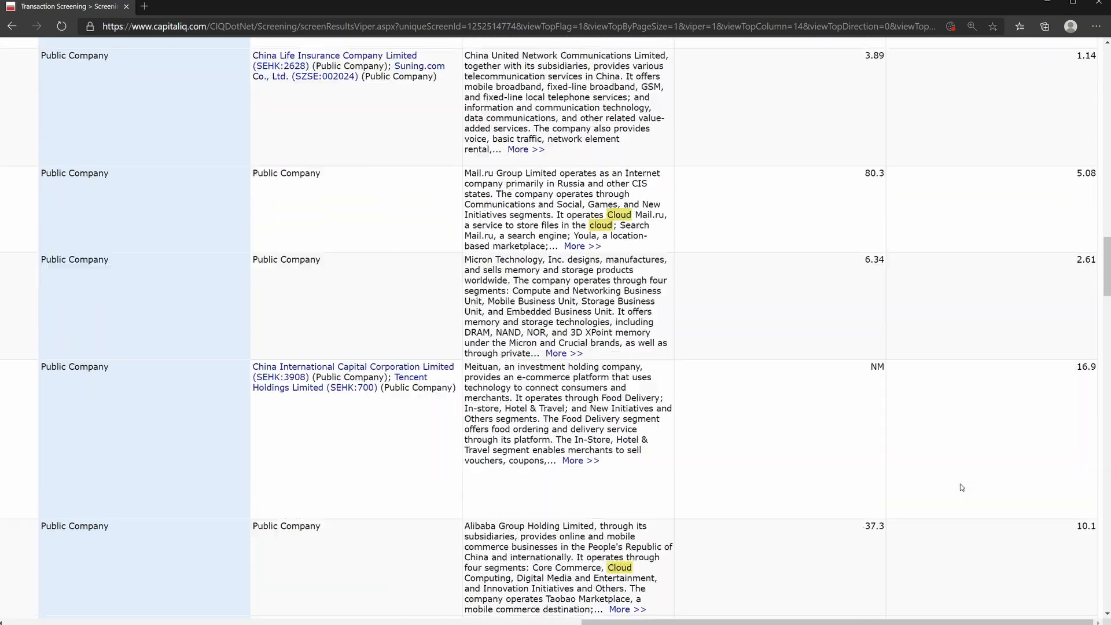
pyautogui.scroll(-5, 873, 505)
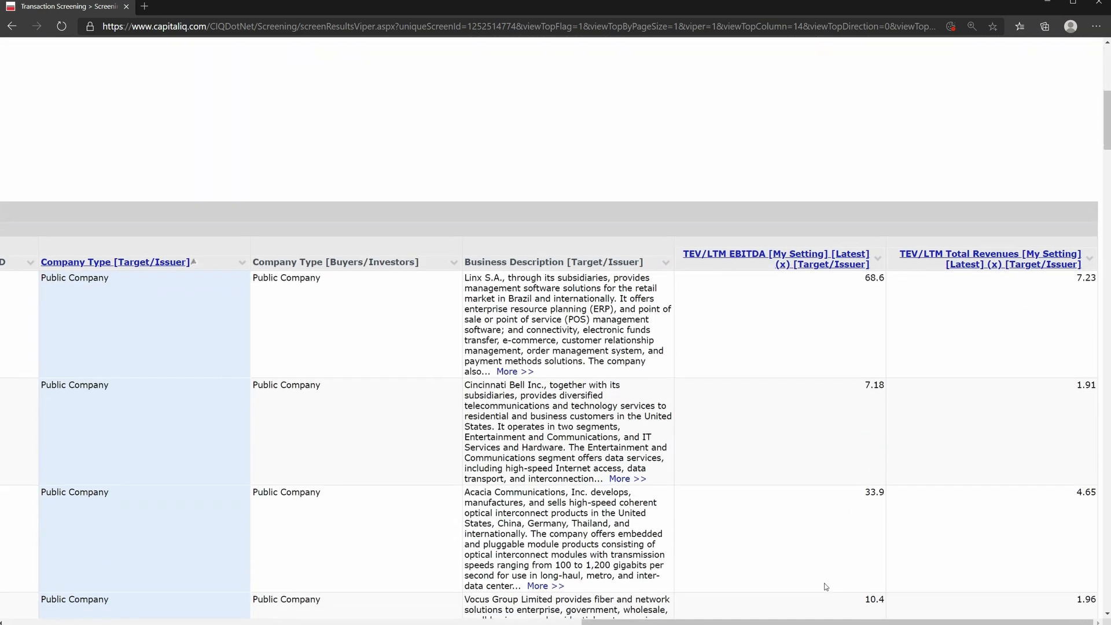
pyautogui.moveTo(841, 623); pyautogui.dragTo(261, 623)
pyautogui.scroll(3, 769, 418)
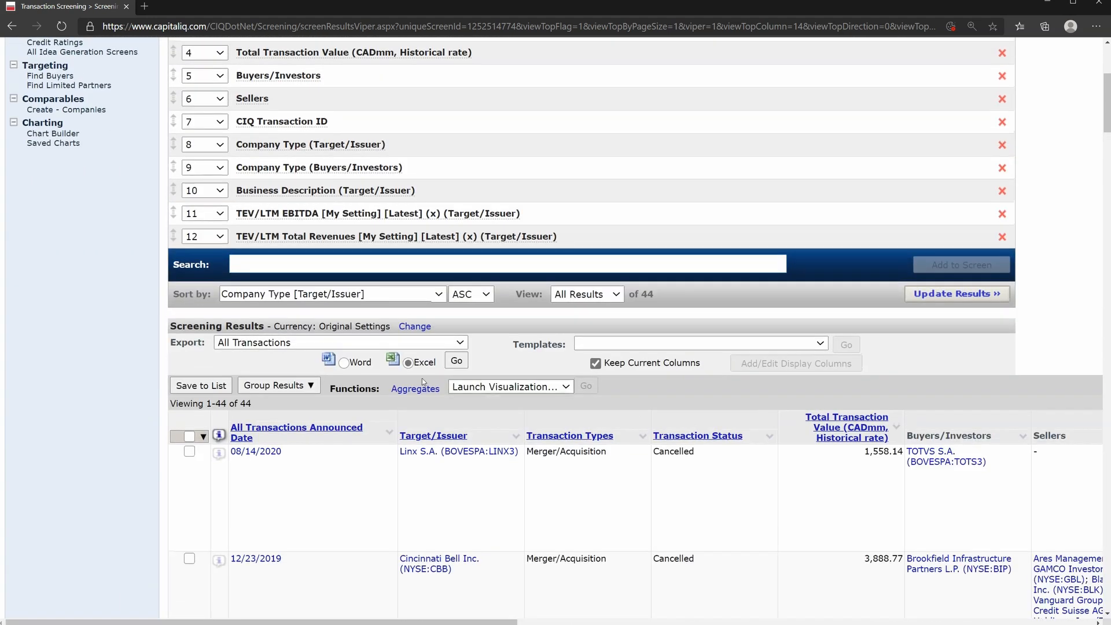
pyautogui.click(458, 363)
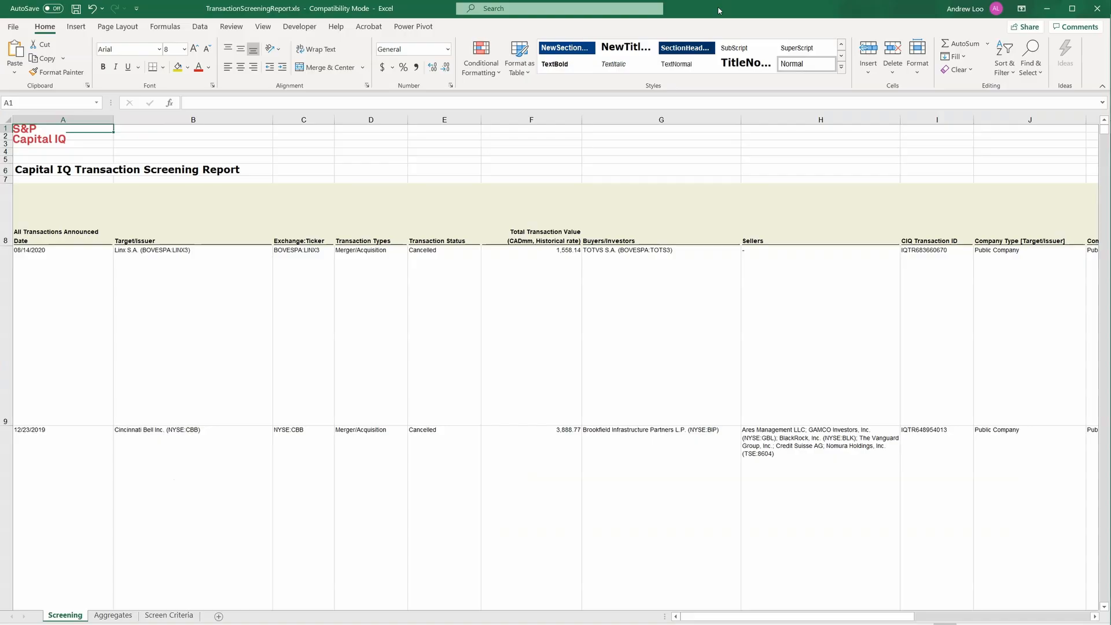
pyautogui.click(593, 259)
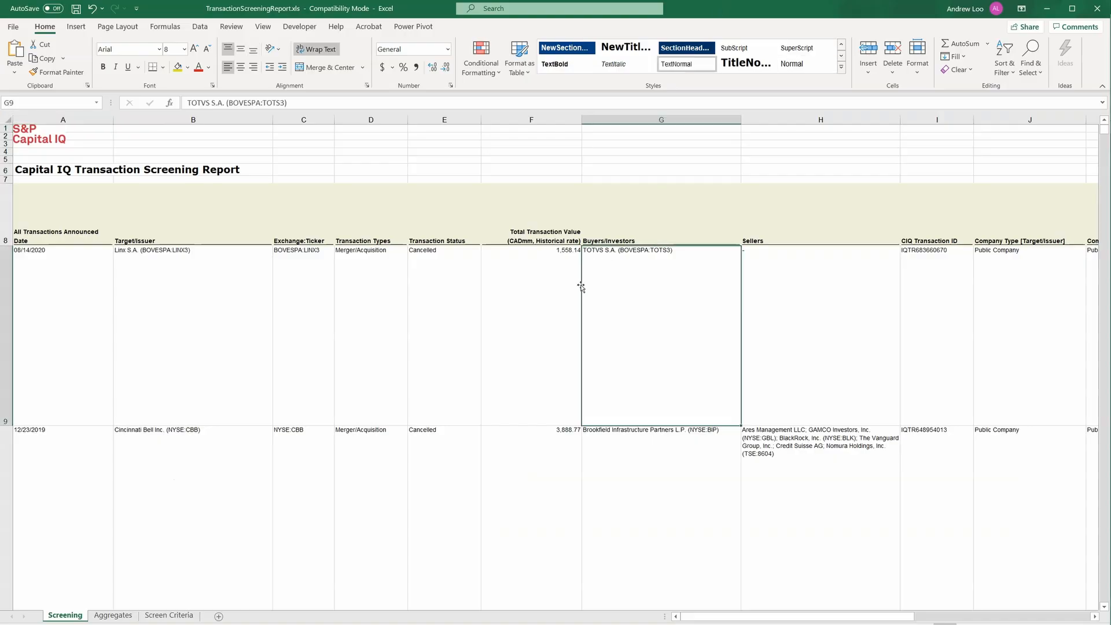
# Examine the exported transactions in the Screening sheet, including their targets, transaction types, statuses and values
pyautogui.scroll(-2, 380, 400)
pyautogui.scroll(-2, 380, 400)
pyautogui.scroll(4, 378, 398)
pyautogui.scroll(-5, 381, 398)
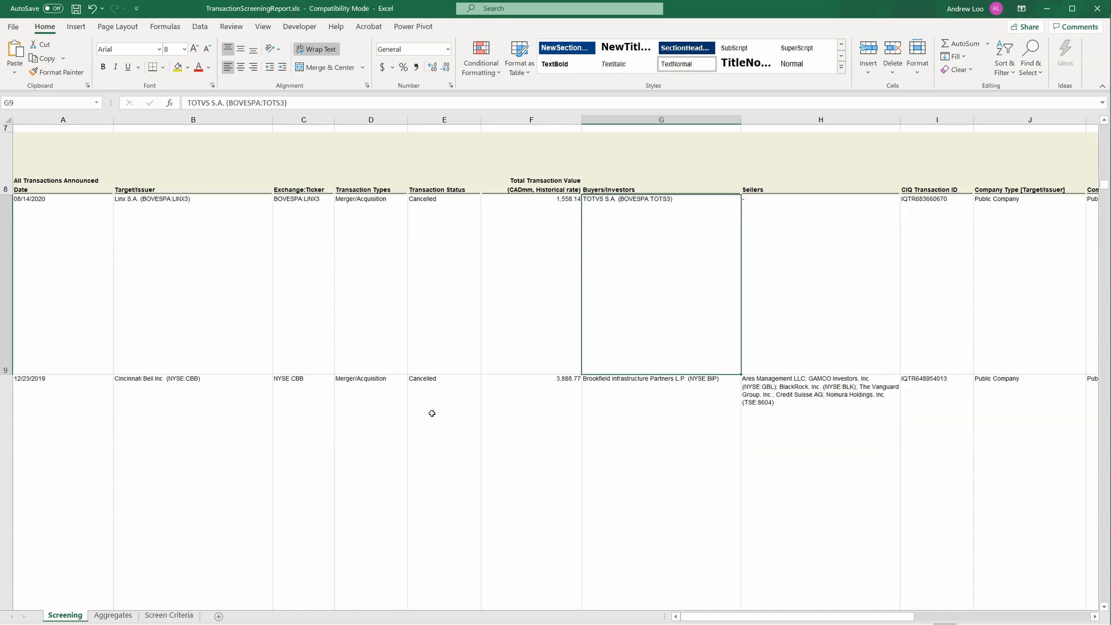
pyautogui.click(435, 442)
pyautogui.scroll(-3, 437, 444)
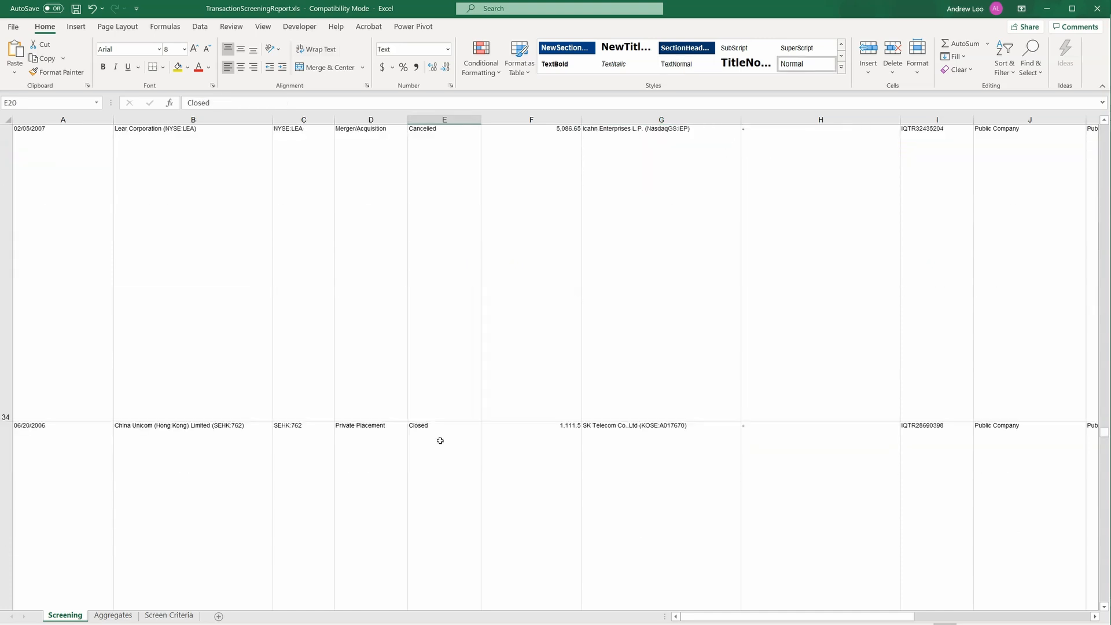
pyautogui.scroll(7, 440, 439)
pyautogui.scroll(4, 440, 312)
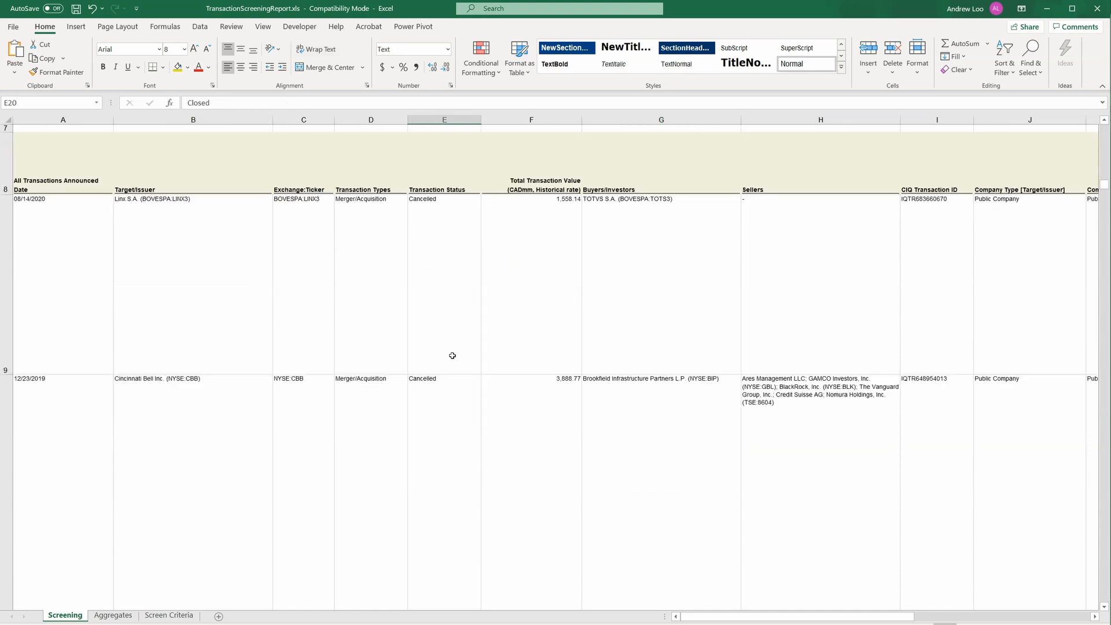
pyautogui.scroll(-6, 442, 400)
pyautogui.click(442, 494)
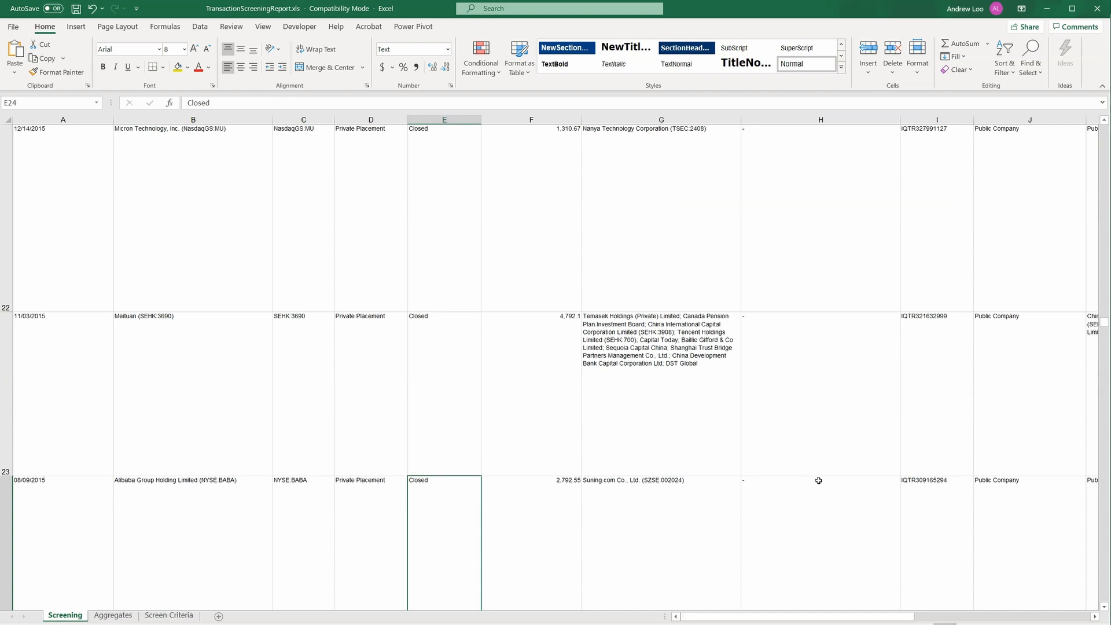
# Check the EBITDA and revenue multiples and the buyer of the Alibaba Group deal, and return to the start of the report
pyautogui.hscroll(5, 885, 618)
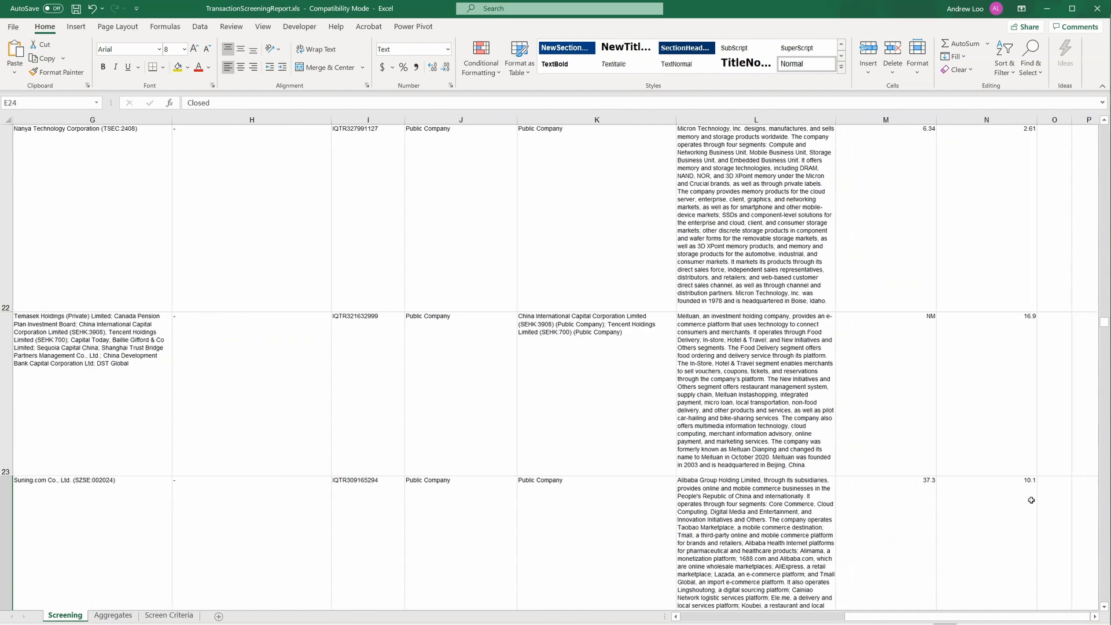
pyautogui.moveTo(1032, 500); pyautogui.dragTo(897, 515)
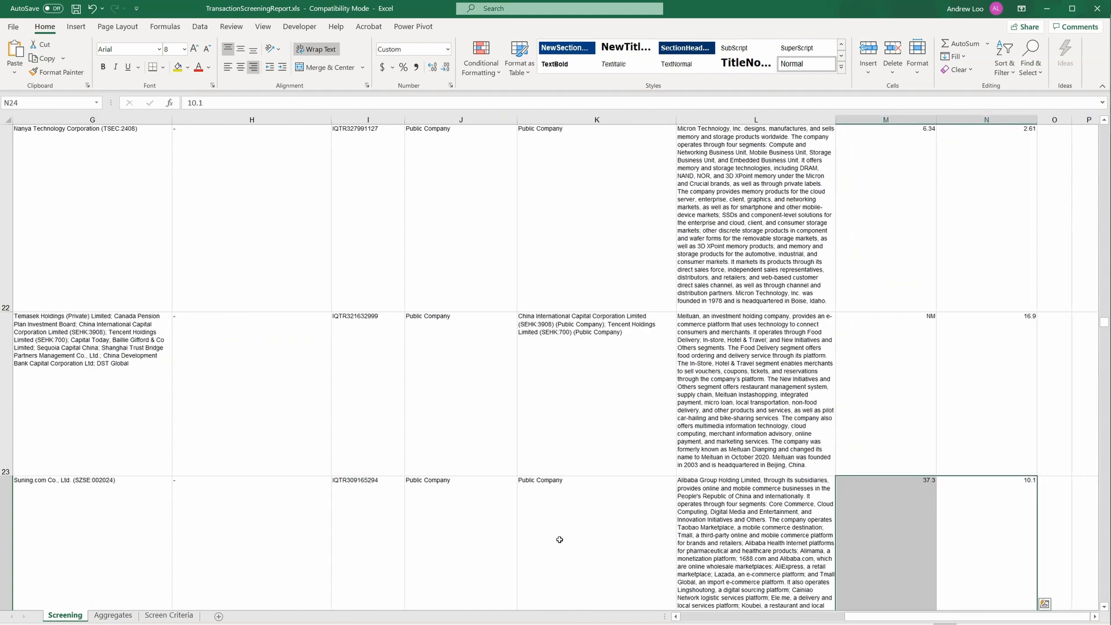
pyautogui.click(105, 551)
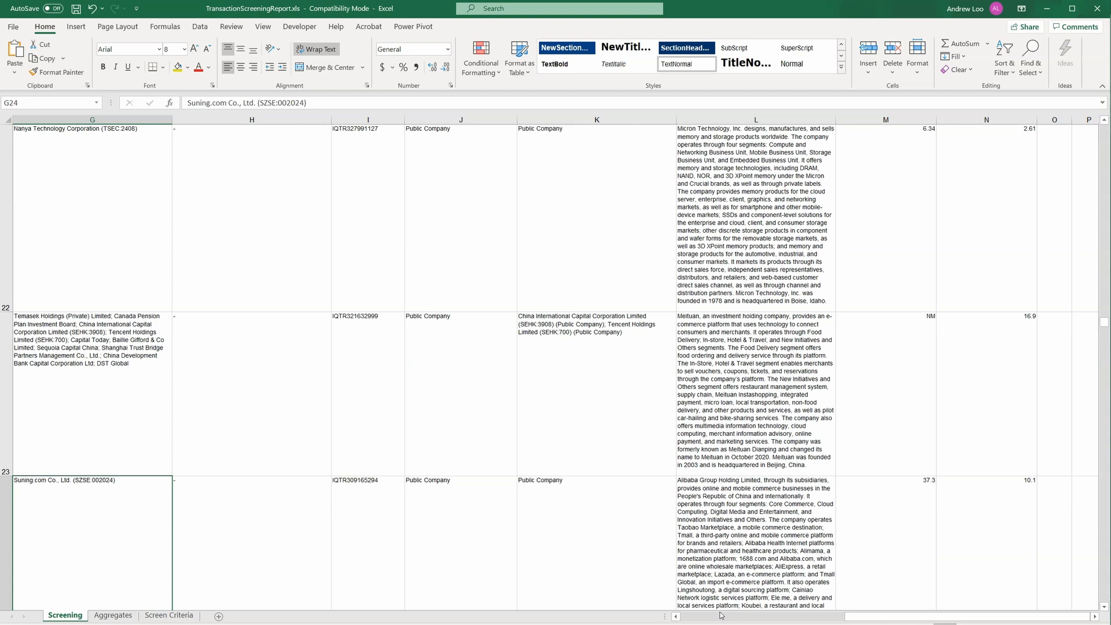
pyautogui.click(703, 617)
pyautogui.scroll(7, 527, 555)
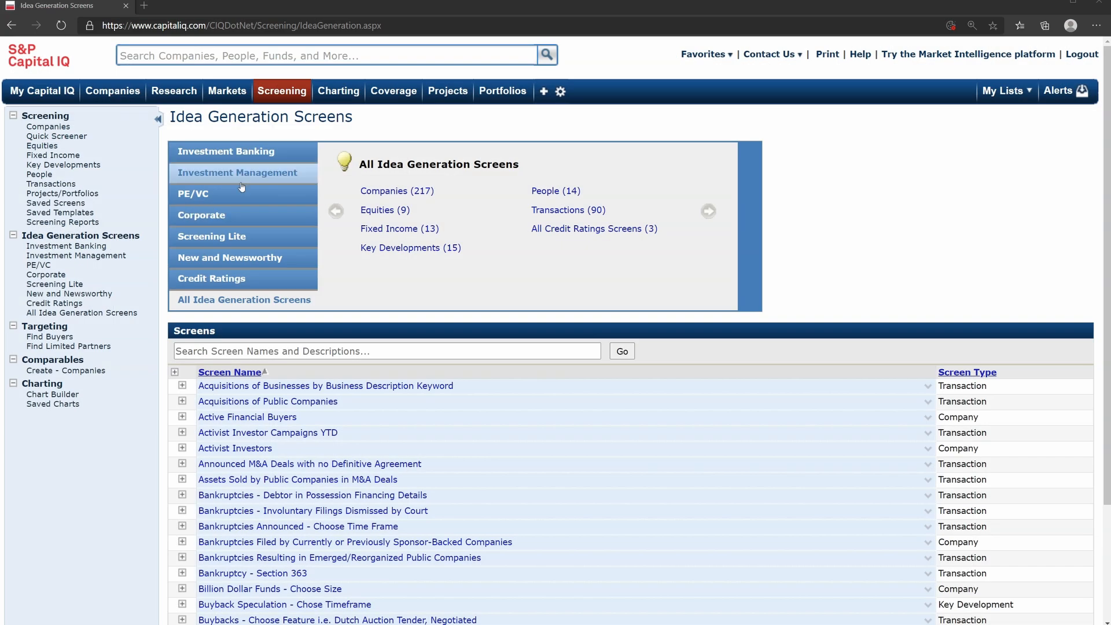
# Load the Companies Actively Divesting Assets screen from the Investment Banking idea generation screens and view its results
pyautogui.moveTo(275, 92)
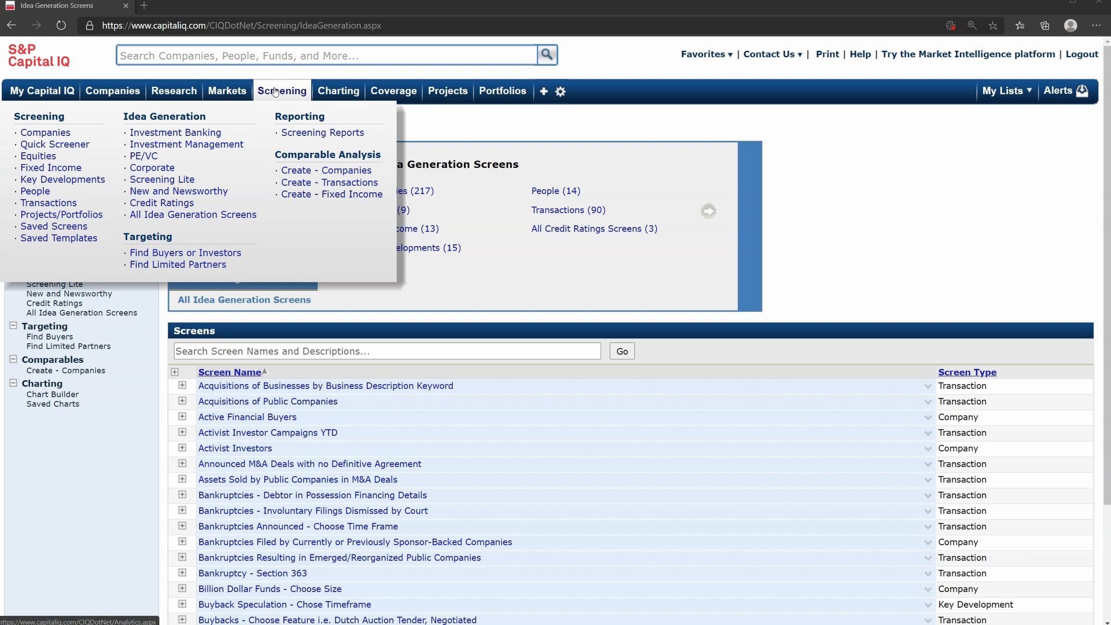
pyautogui.click(185, 123)
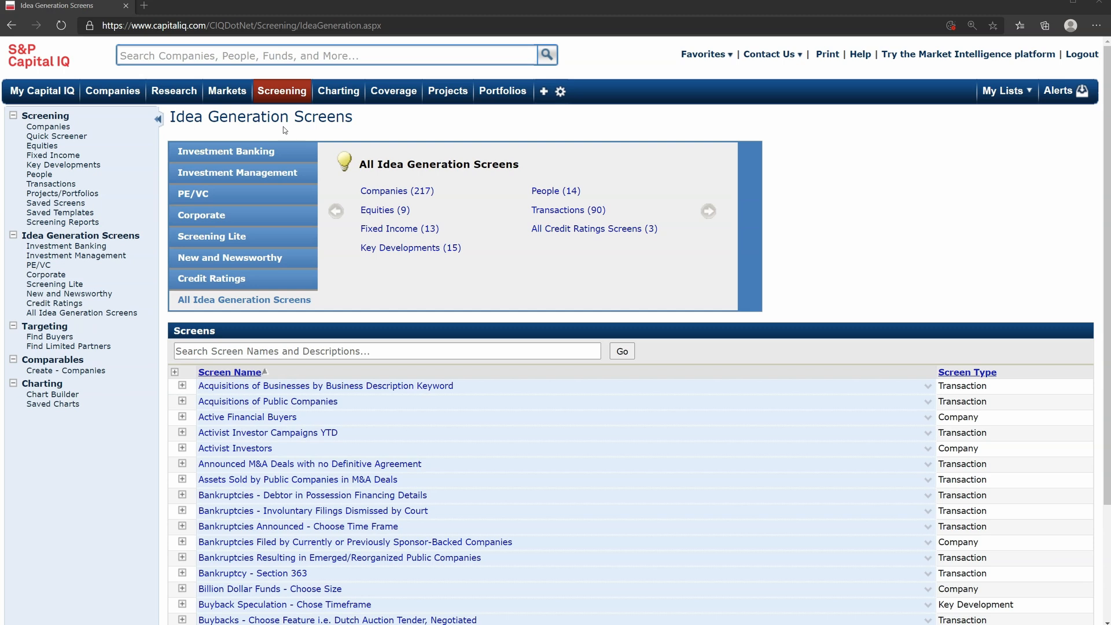
pyautogui.click(265, 153)
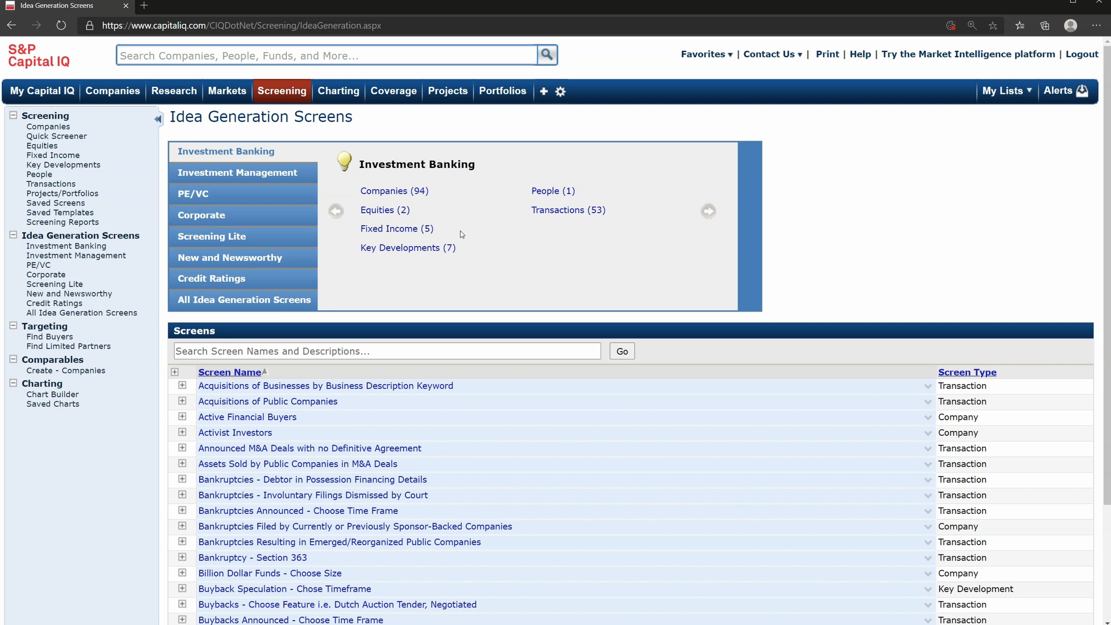
pyautogui.scroll(-1, 299, 318)
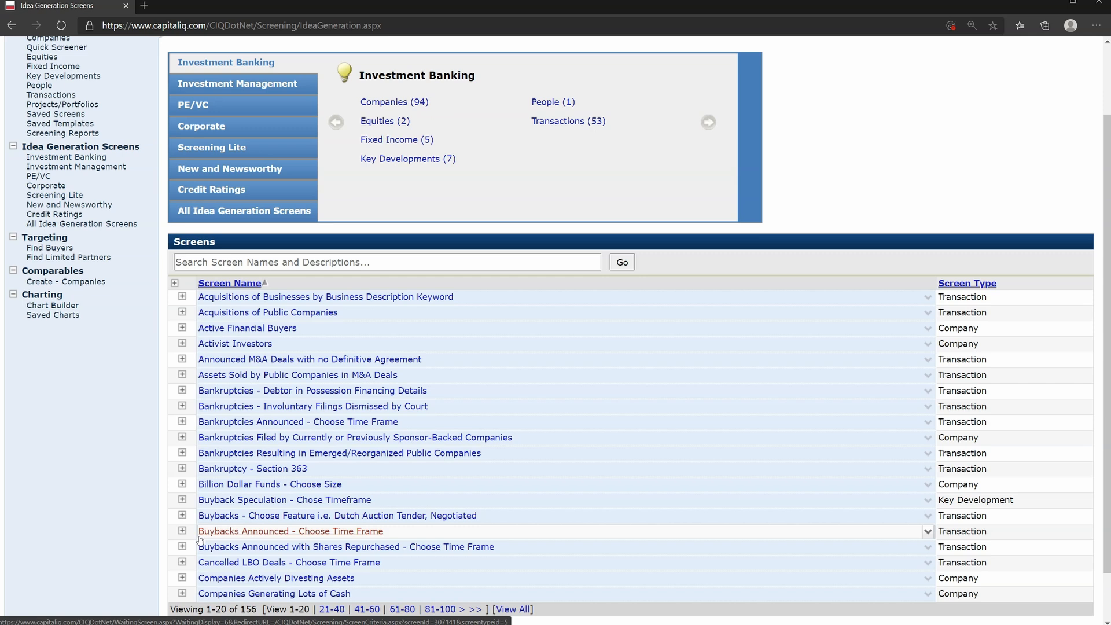
pyautogui.click(268, 579)
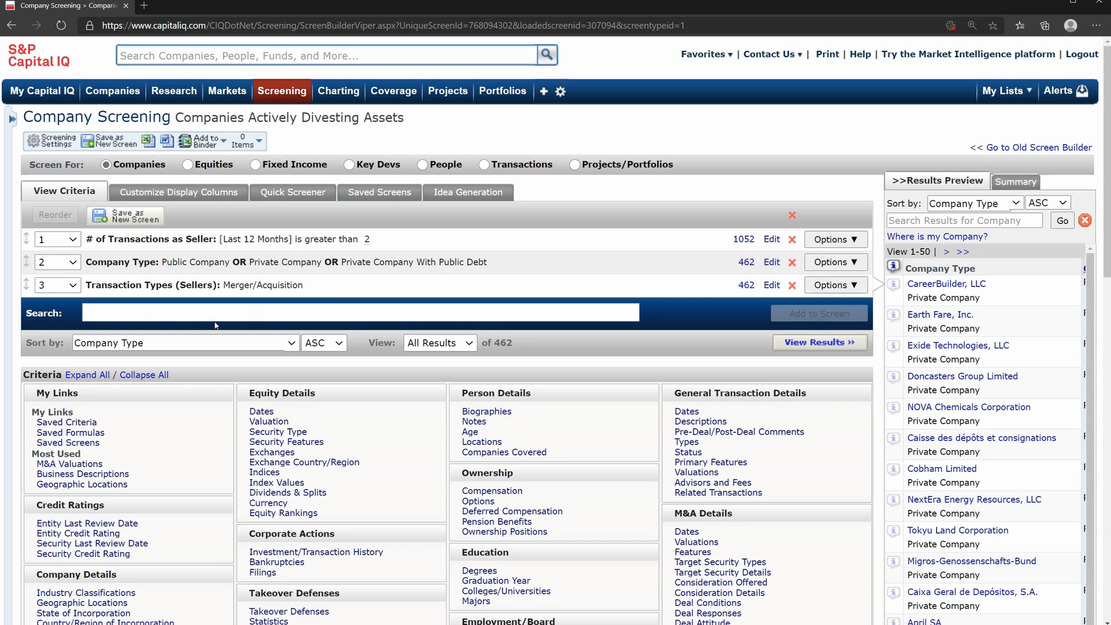
pyautogui.click(809, 346)
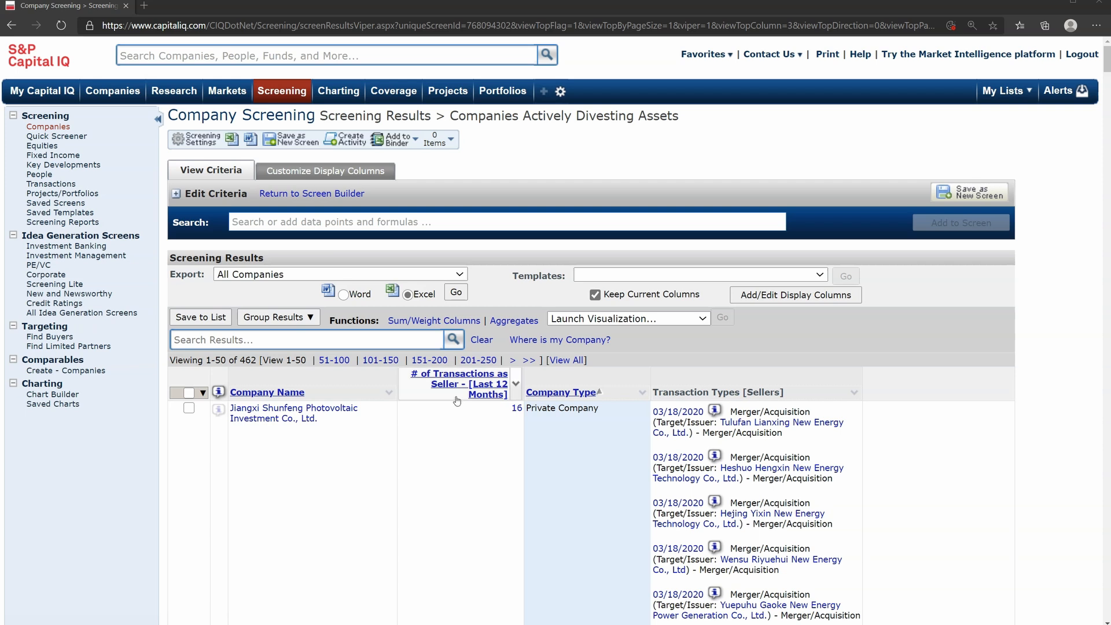
# Load the CEOs with Pedigree screen from the Investment Management idea generation screens
pyautogui.moveTo(281, 90)
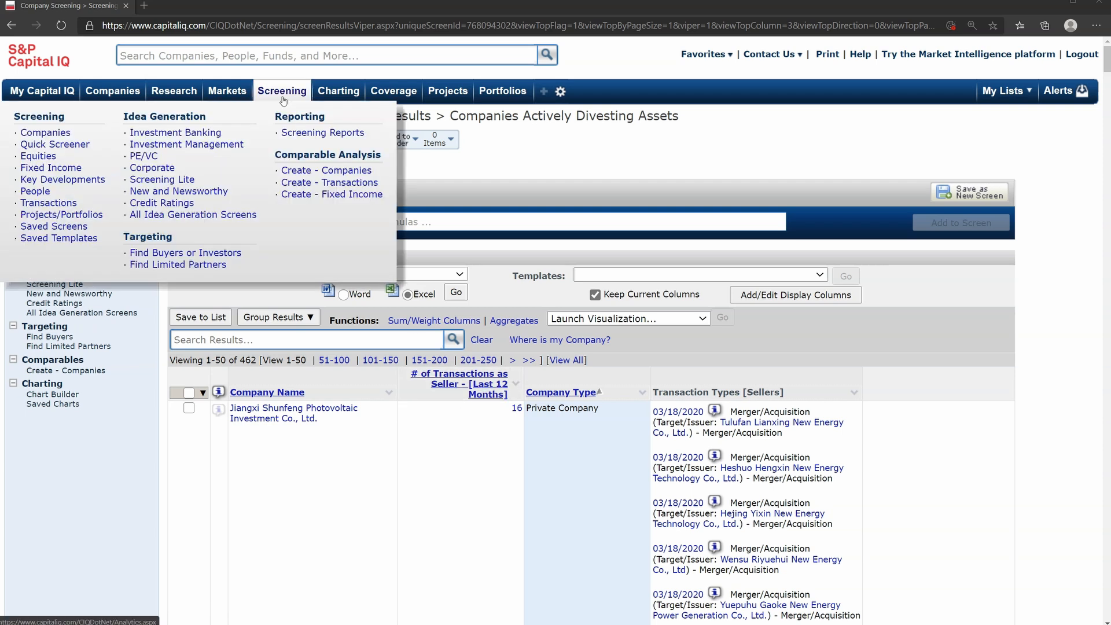
pyautogui.click(231, 146)
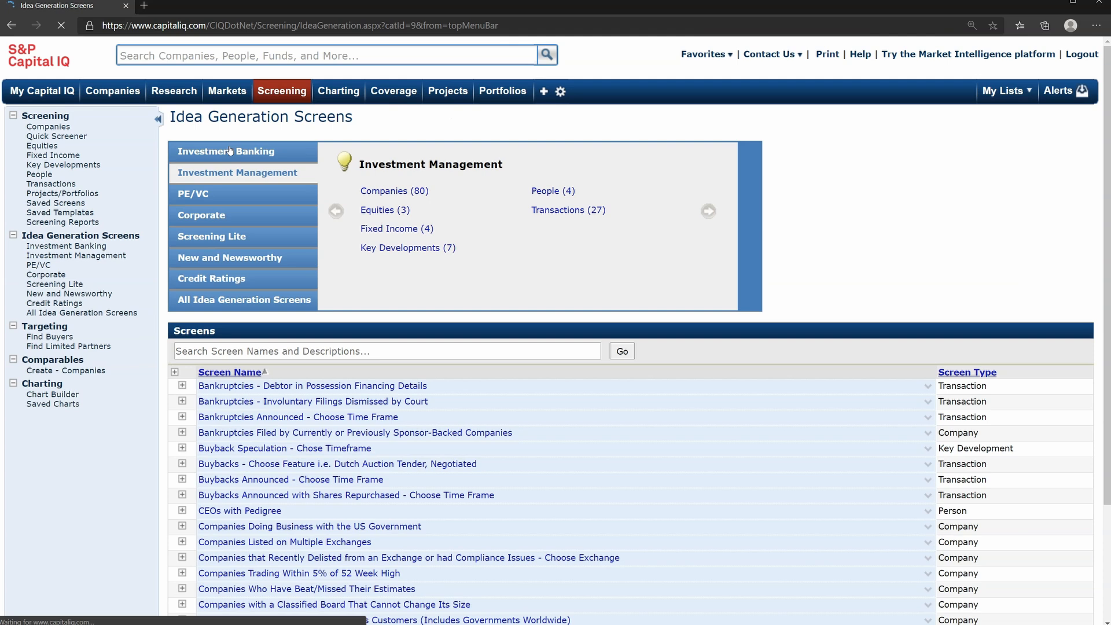
pyautogui.scroll(-3, 288, 457)
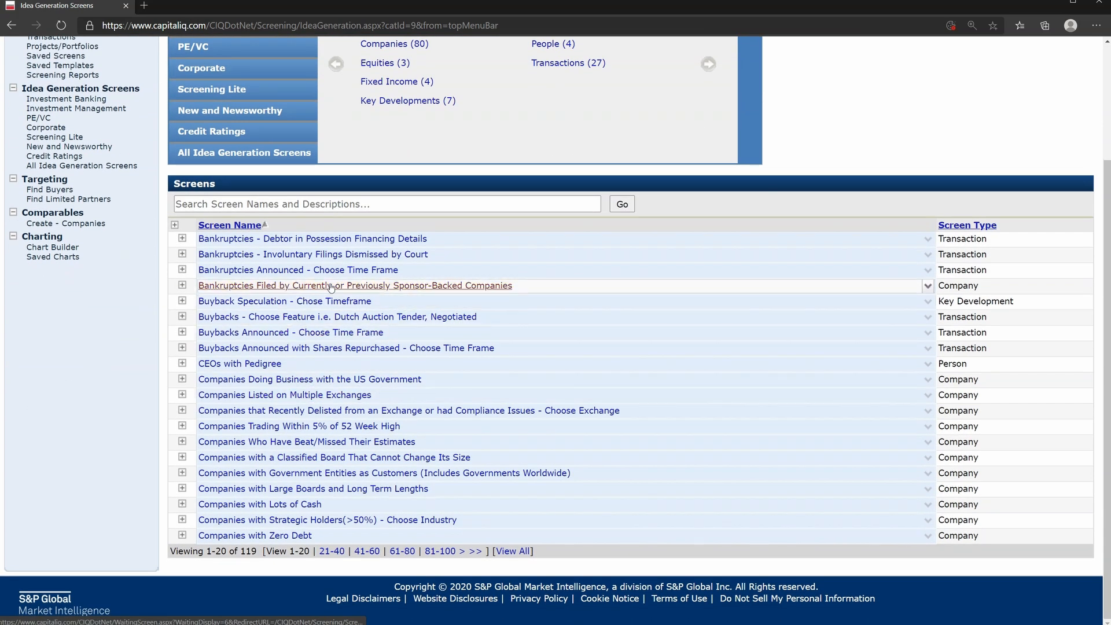
pyautogui.click(261, 365)
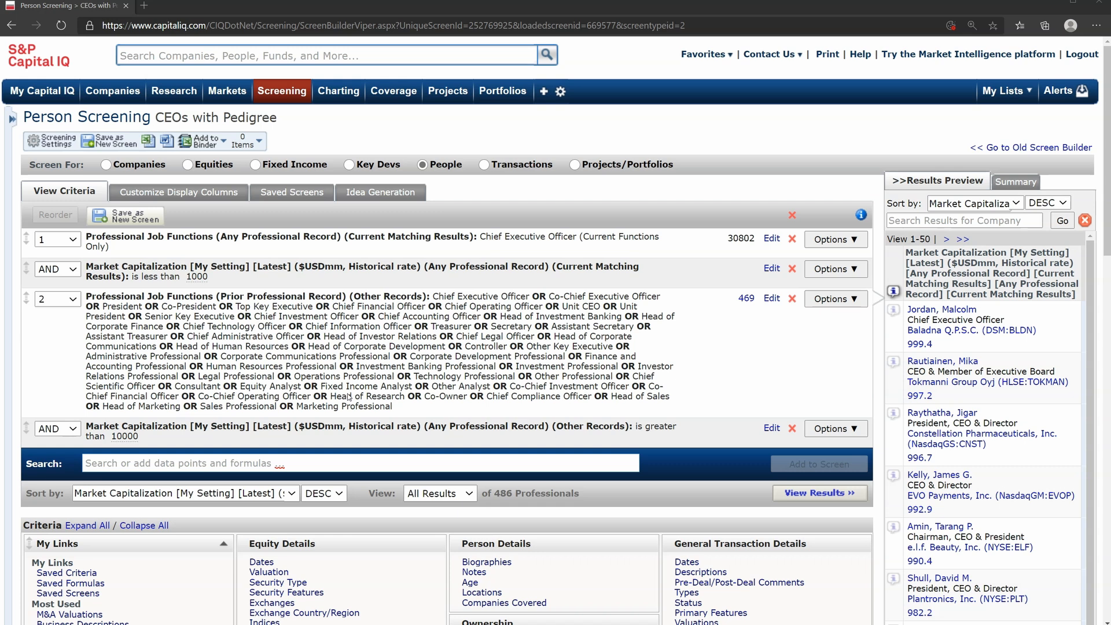
# Run the Companies Who Have Beat/Missed Their Estimates screen from the PE/VC idea generation screens
pyautogui.moveTo(293, 95)
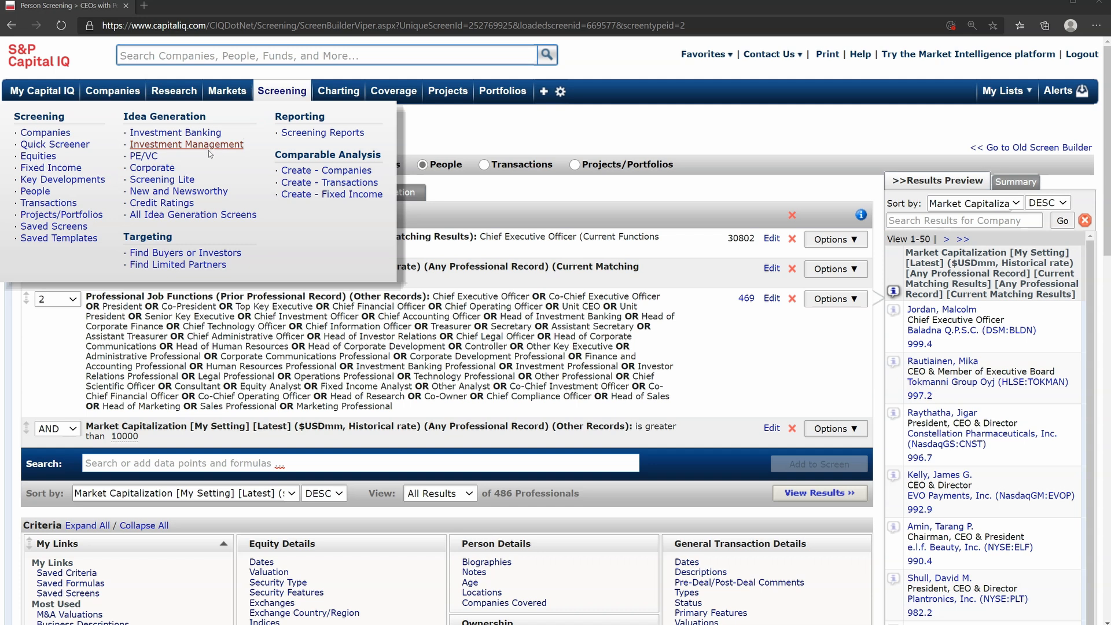
pyautogui.click(145, 156)
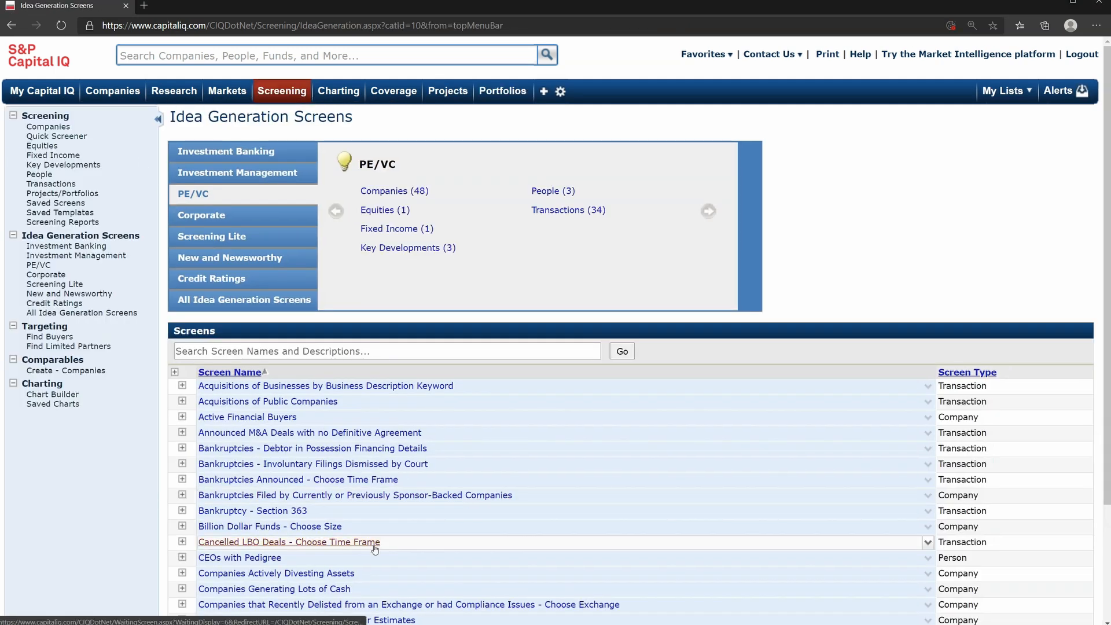
pyautogui.scroll(-2, 375, 550)
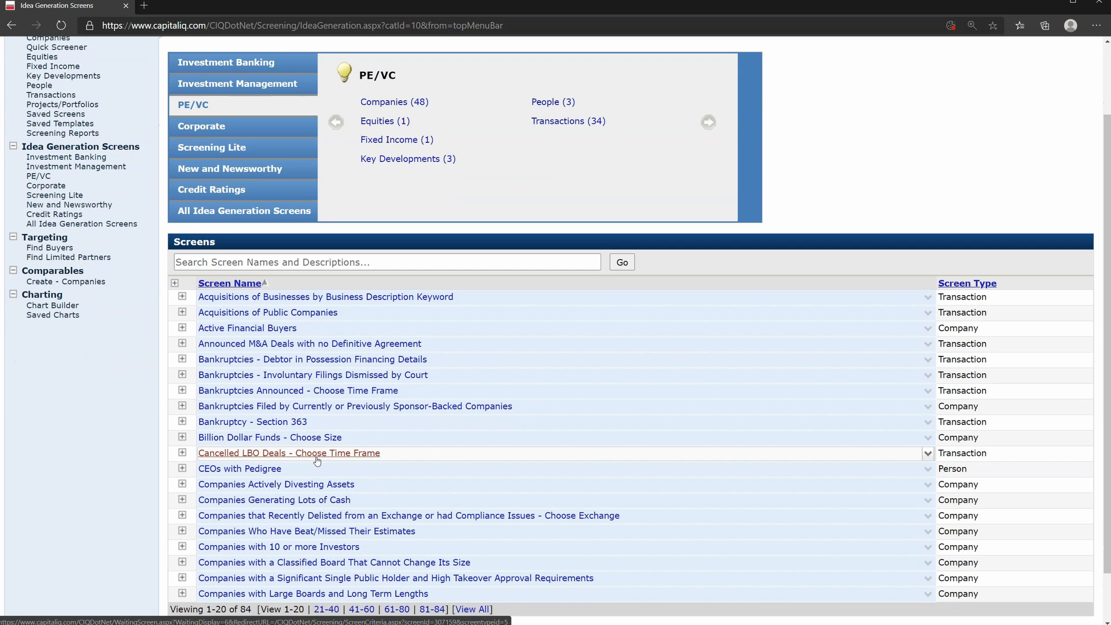
pyautogui.scroll(-1, 317, 462)
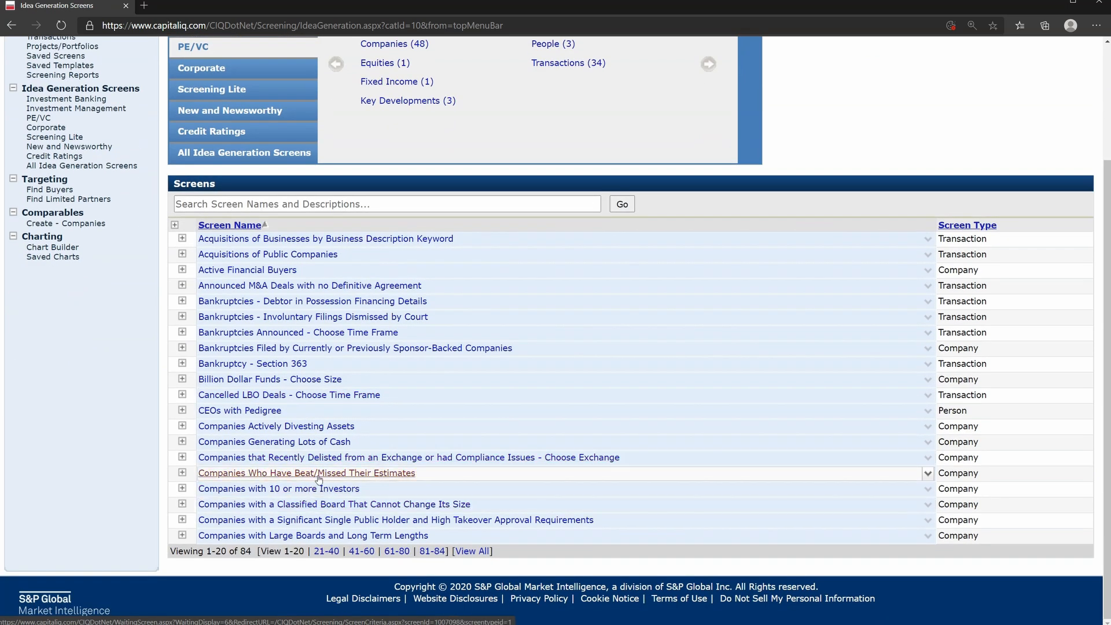
pyautogui.click(318, 473)
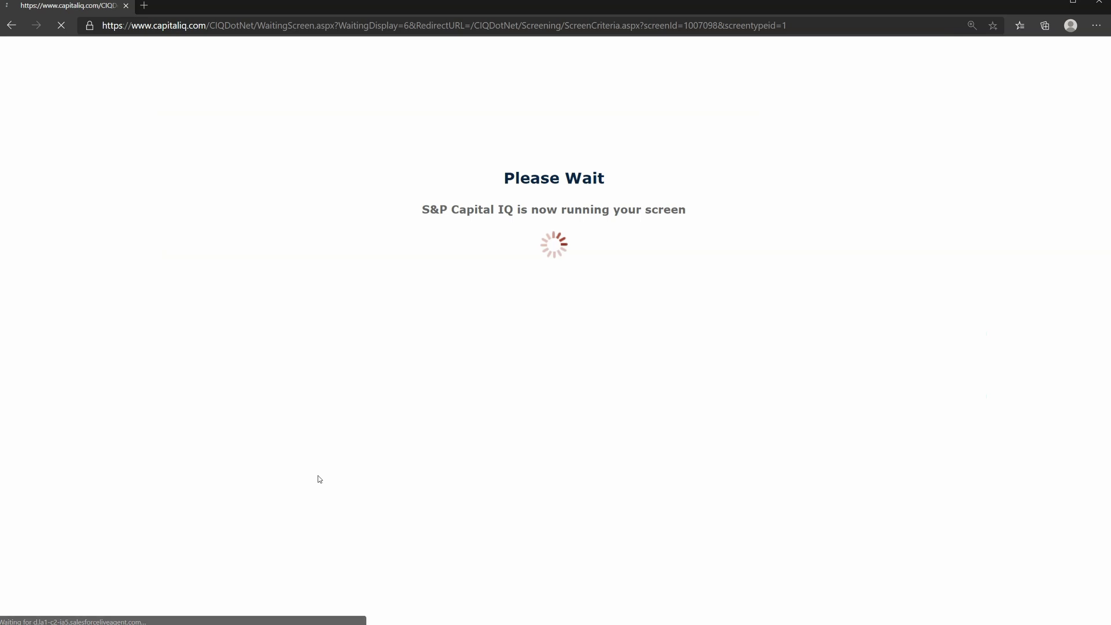